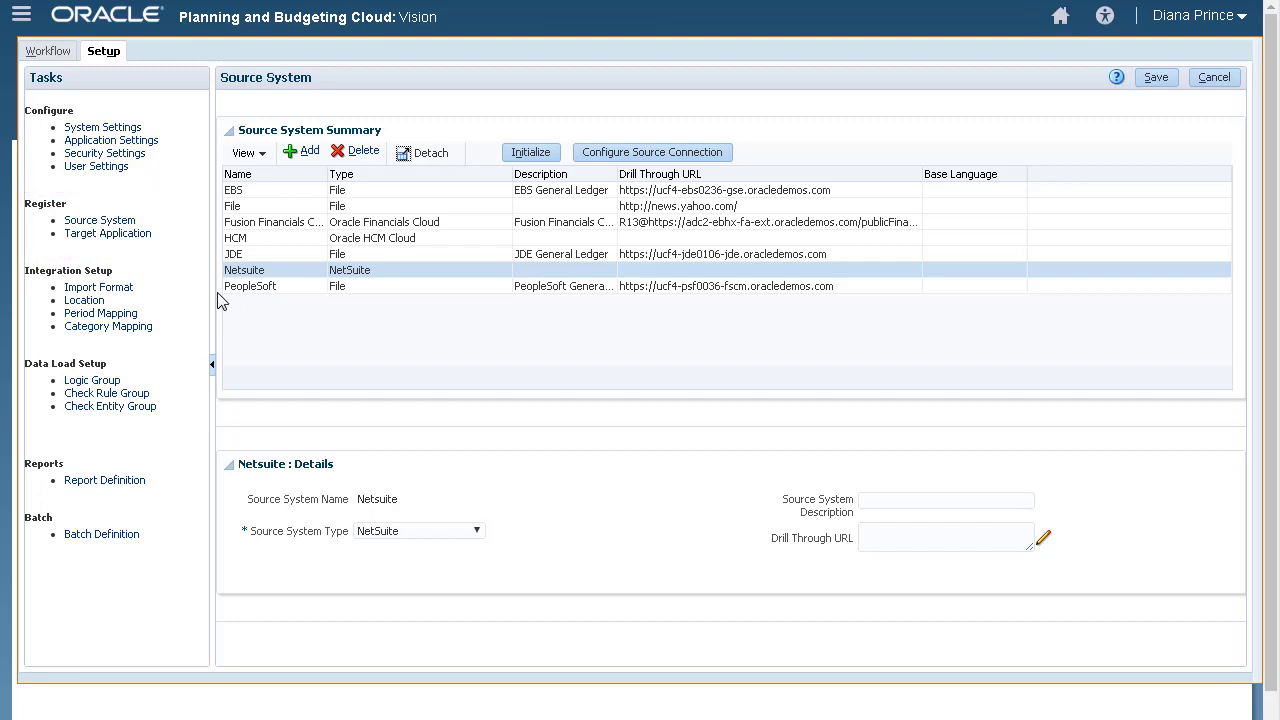
List the registered target applications and show the PBCS - Transaction Detail dimension details.
left_click(140, 236)
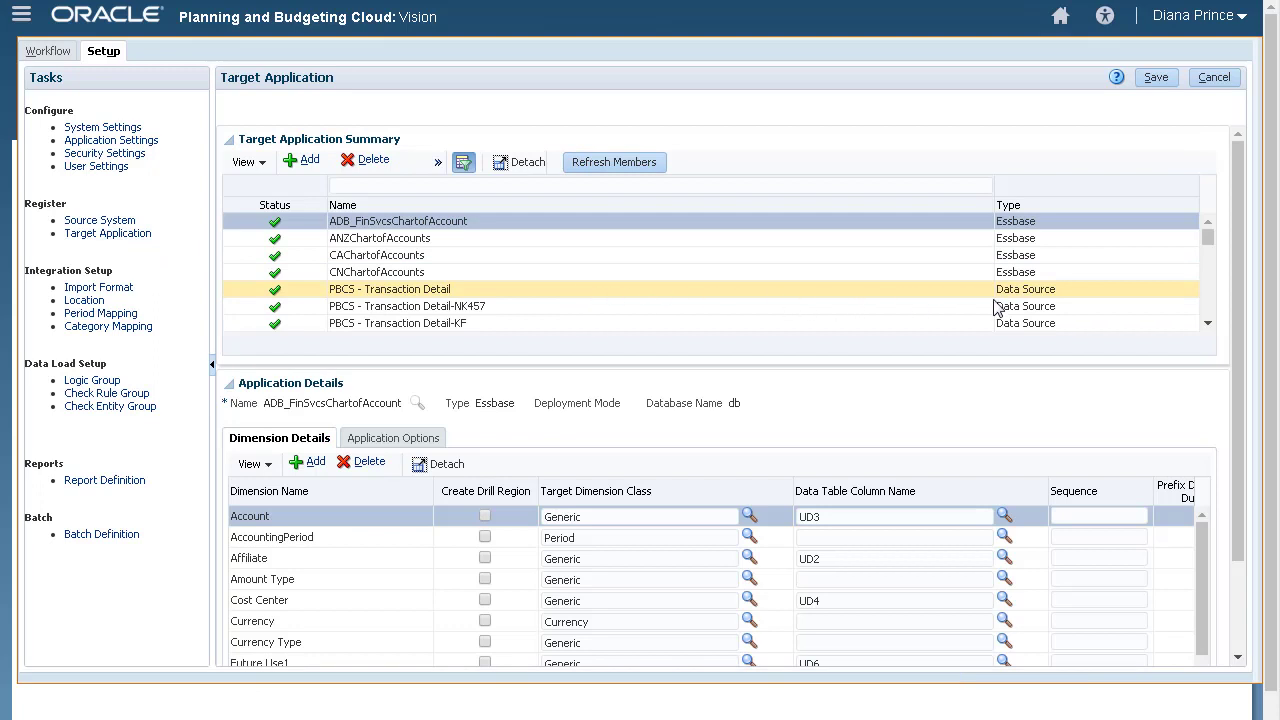
left_click(1208, 324)
left_click(1208, 325)
left_click(1208, 325)
left_click(1208, 325)
left_click(1208, 325)
left_click(1208, 325)
left_click(1208, 325)
left_click(1208, 325)
left_click(1208, 325)
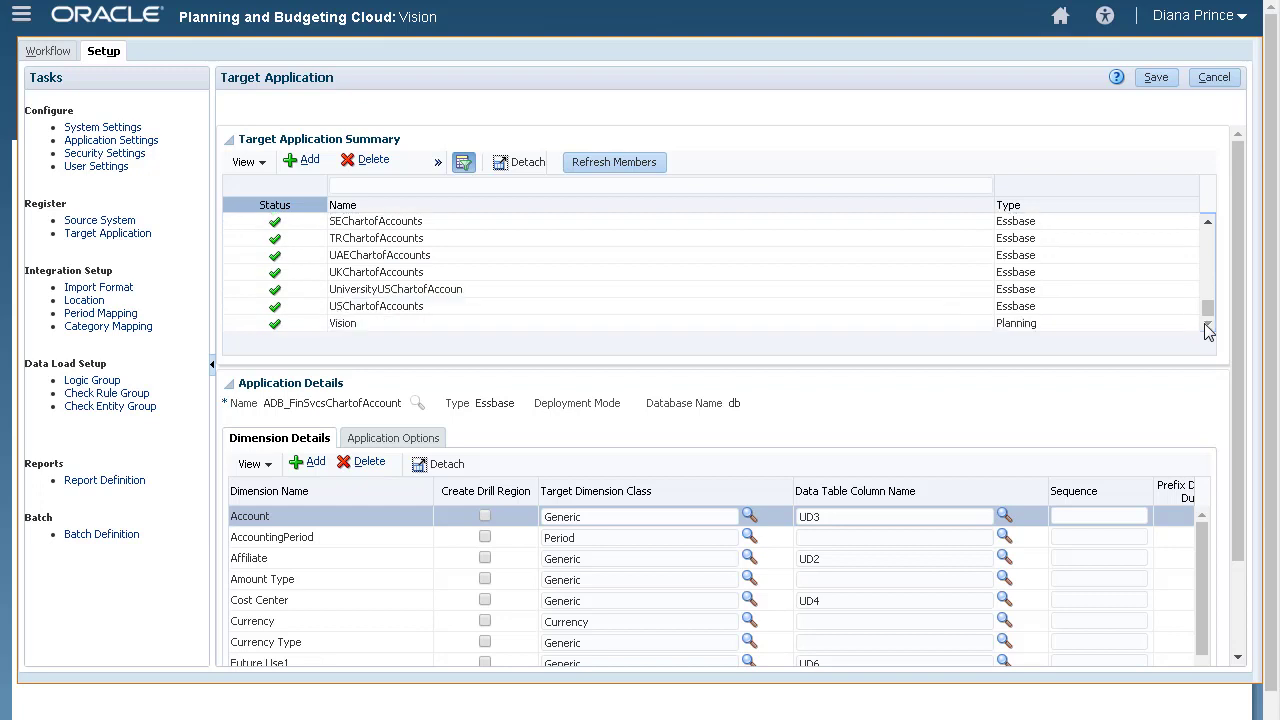
left_click_drag(1208, 310, 1209, 224)
left_click(924, 289)
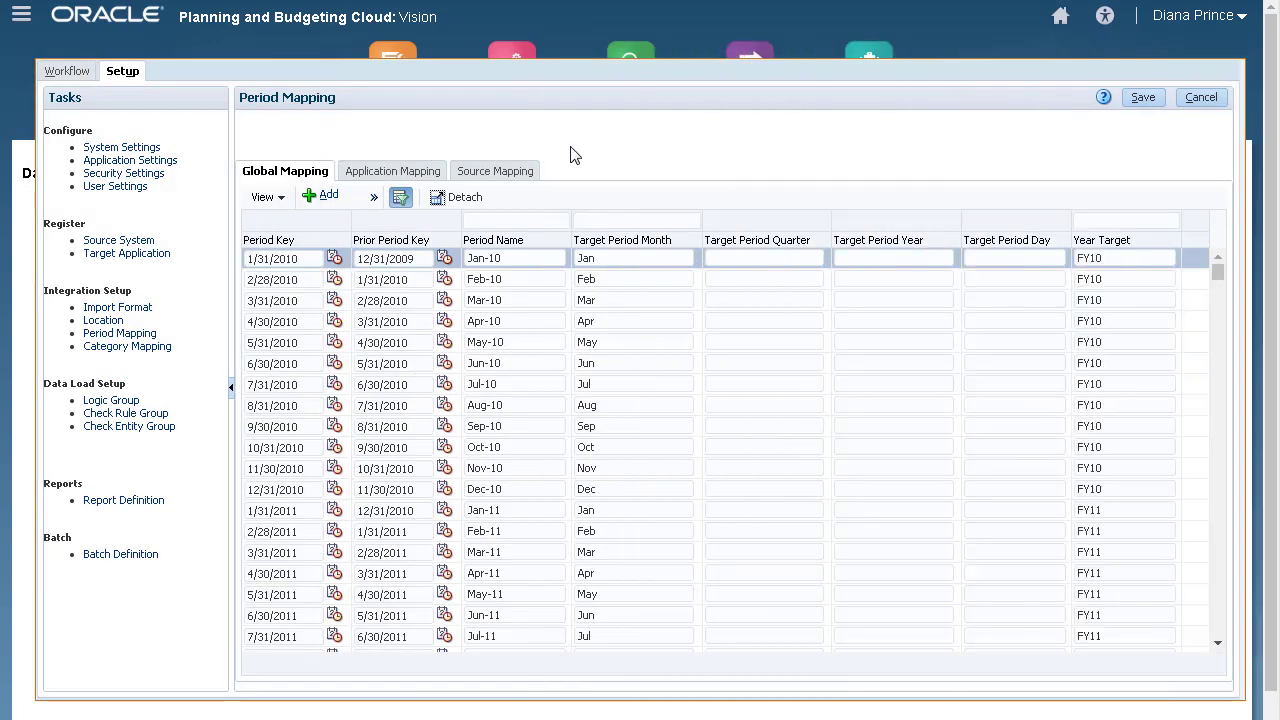
Show the Netsuite source period mappings, then move on to the category mappings.
left_click(471, 171)
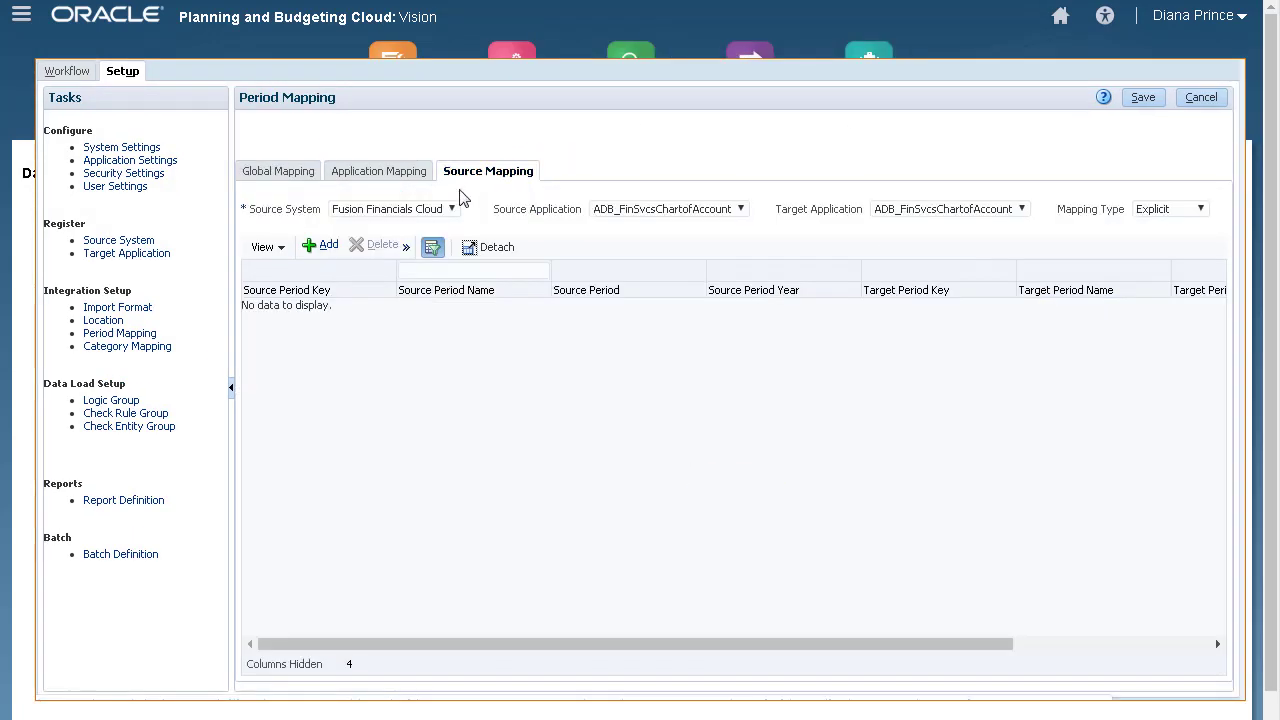
left_click(452, 208)
left_click(427, 262)
left_click(152, 348)
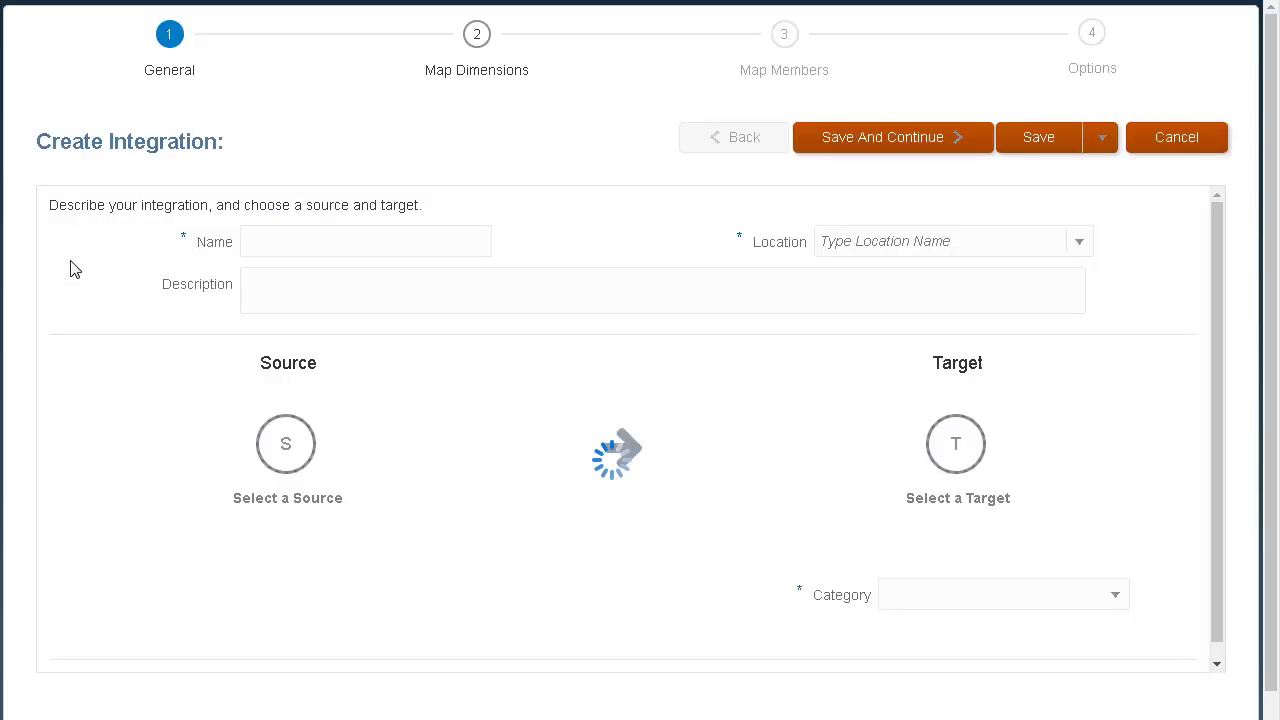
Create a new integration named NS-PBCS with location NS-PBCS.
left_click(70, 262)
type("CS")
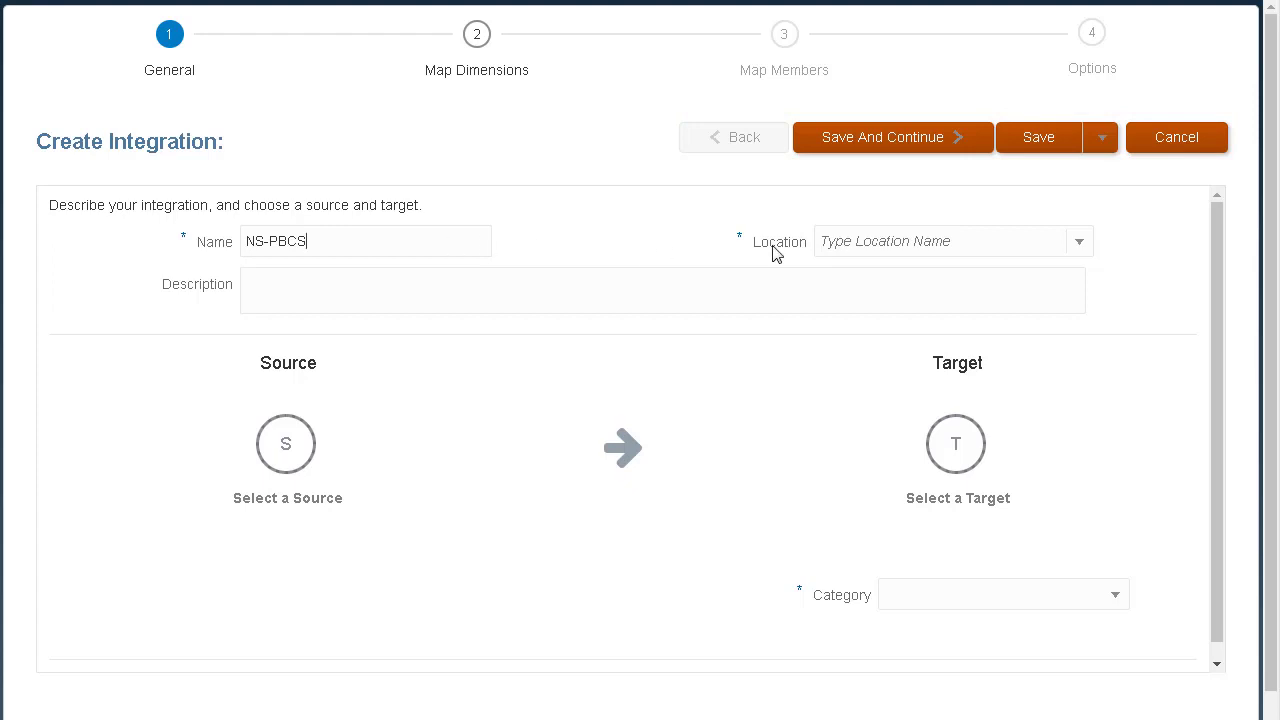
left_click(1072, 250)
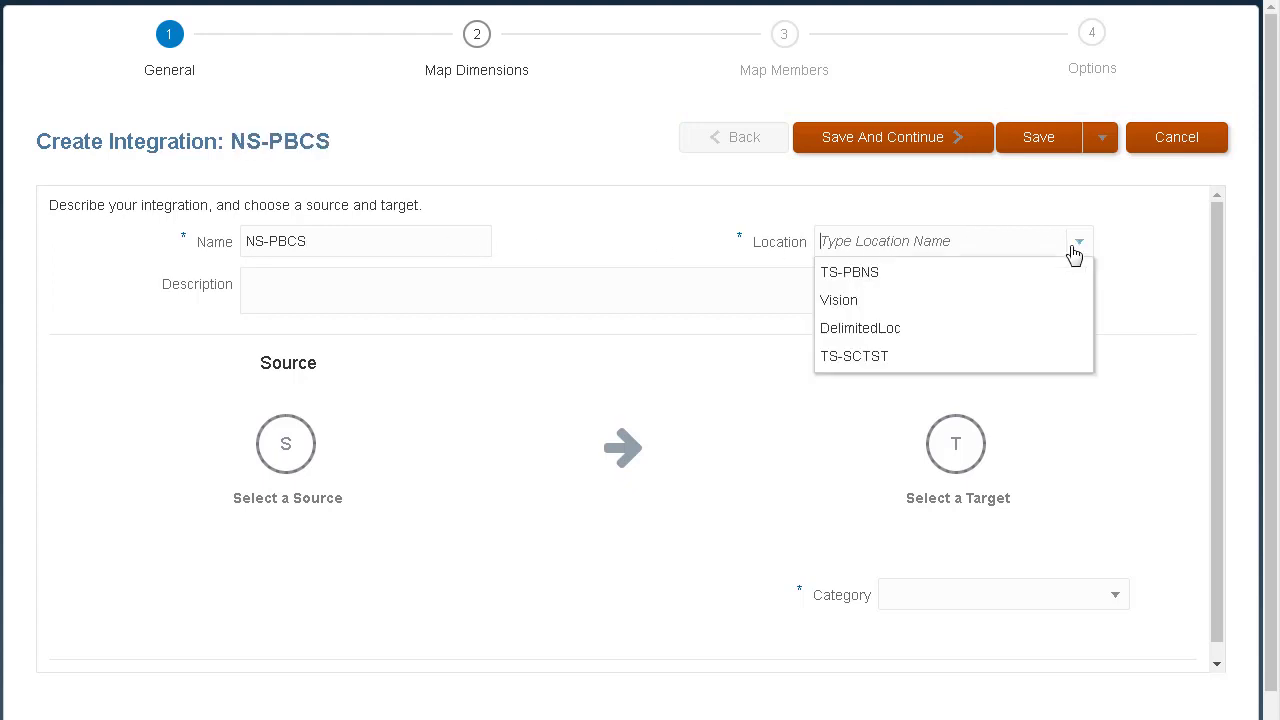
type("NS-PBCS")
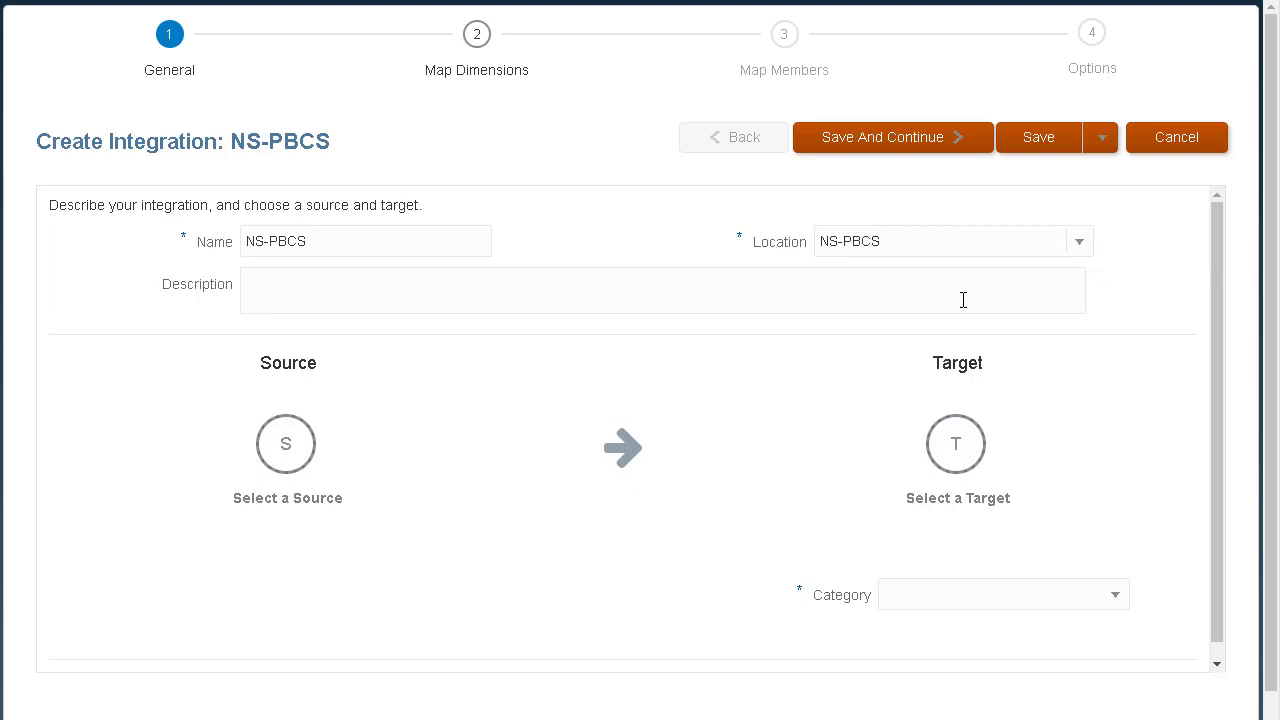
Select PBCS - Trial Balance- MC as the source and Vision as the target application.
left_click(288, 446)
scroll(480, 516, "down", 2)
left_click(288, 440)
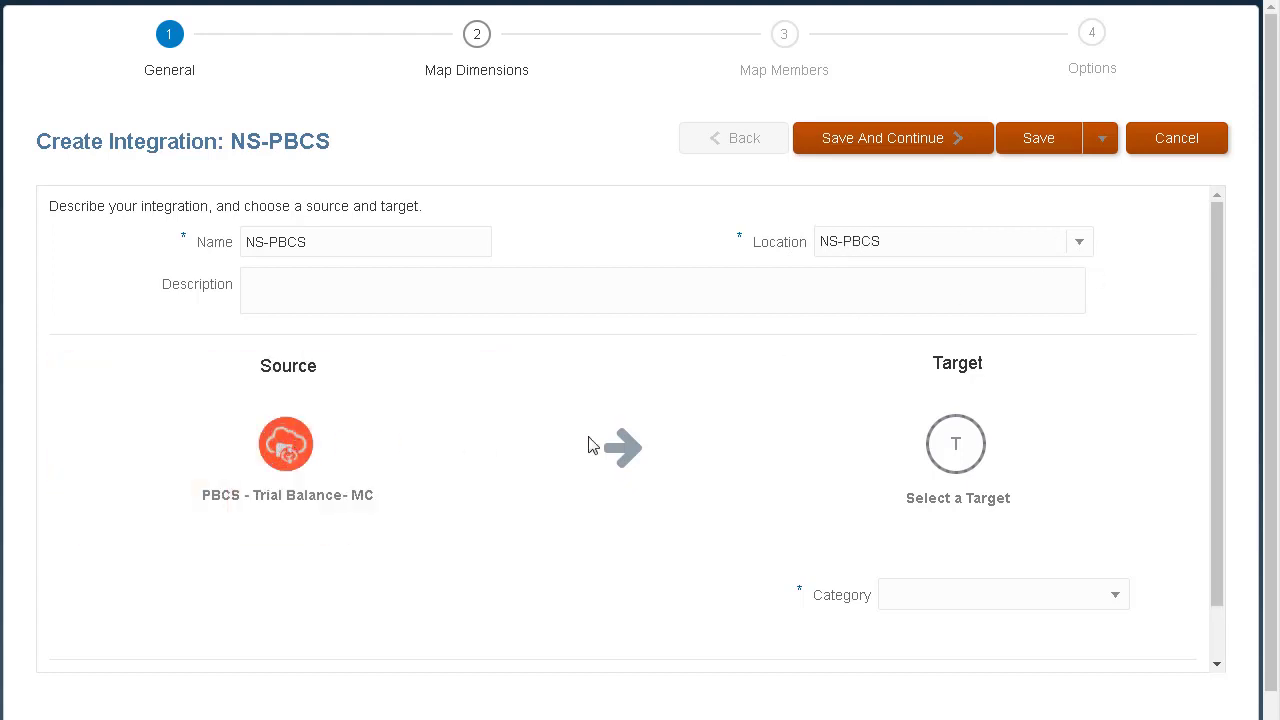
left_click(952, 448)
scroll(1145, 491, "down", 2)
left_click(1105, 480)
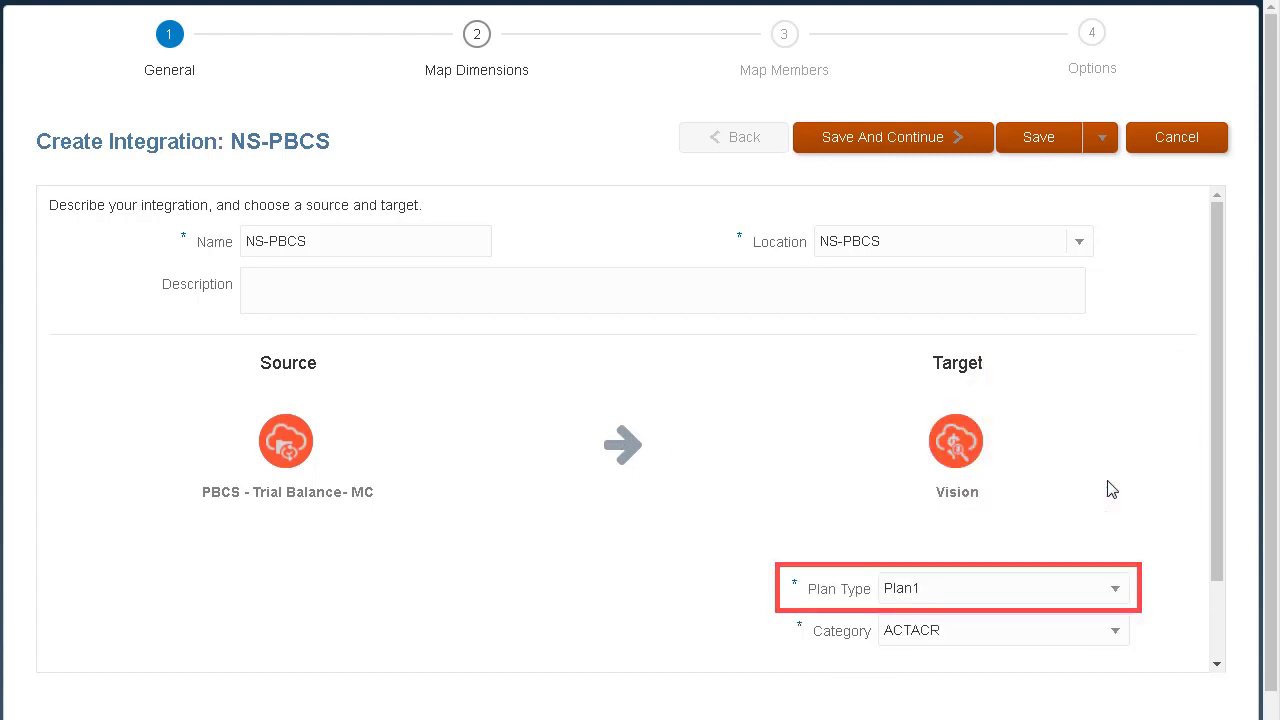
Set category Plan and functional currency USD, then save and continue to dimension mapping.
left_click(1116, 631)
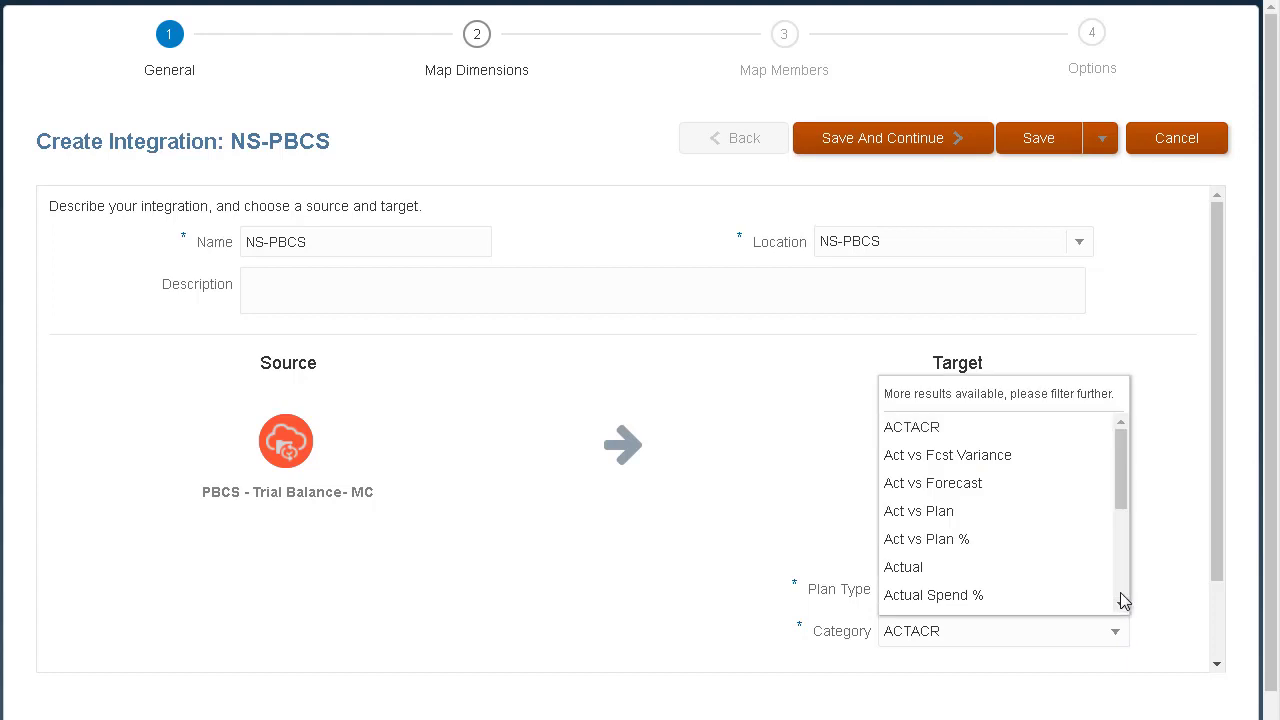
type("Plan")
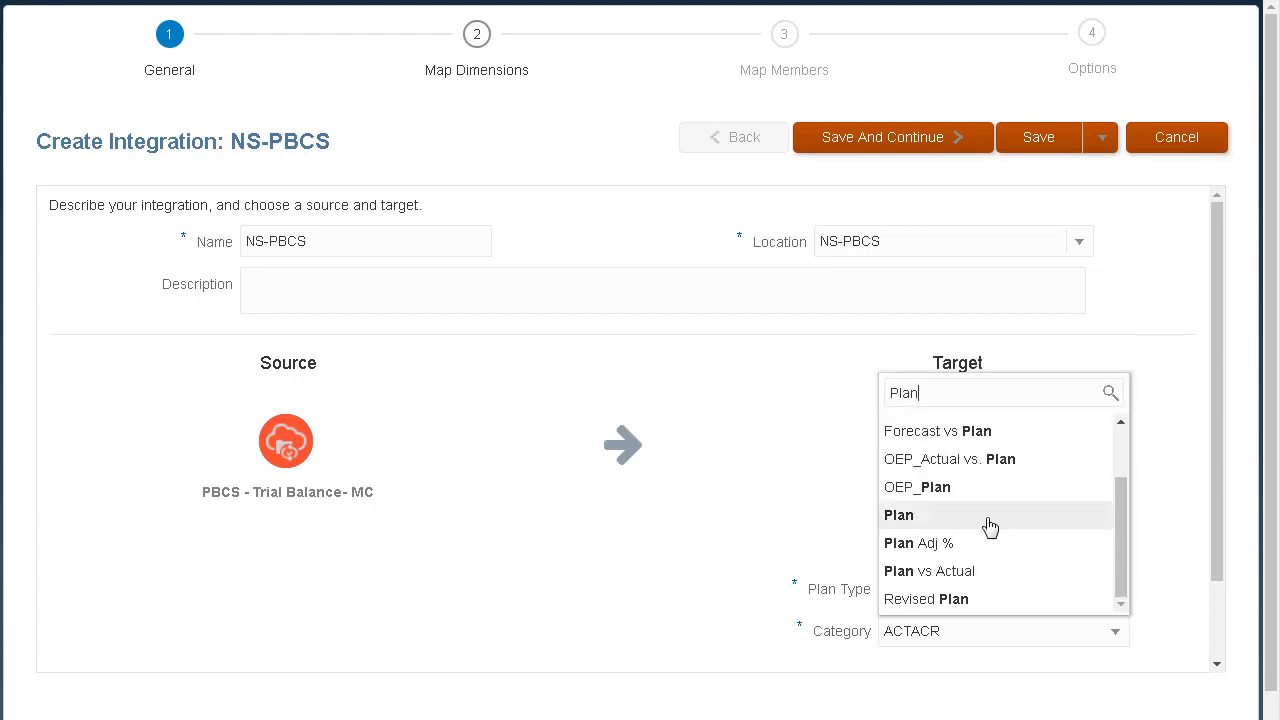
left_click(988, 518)
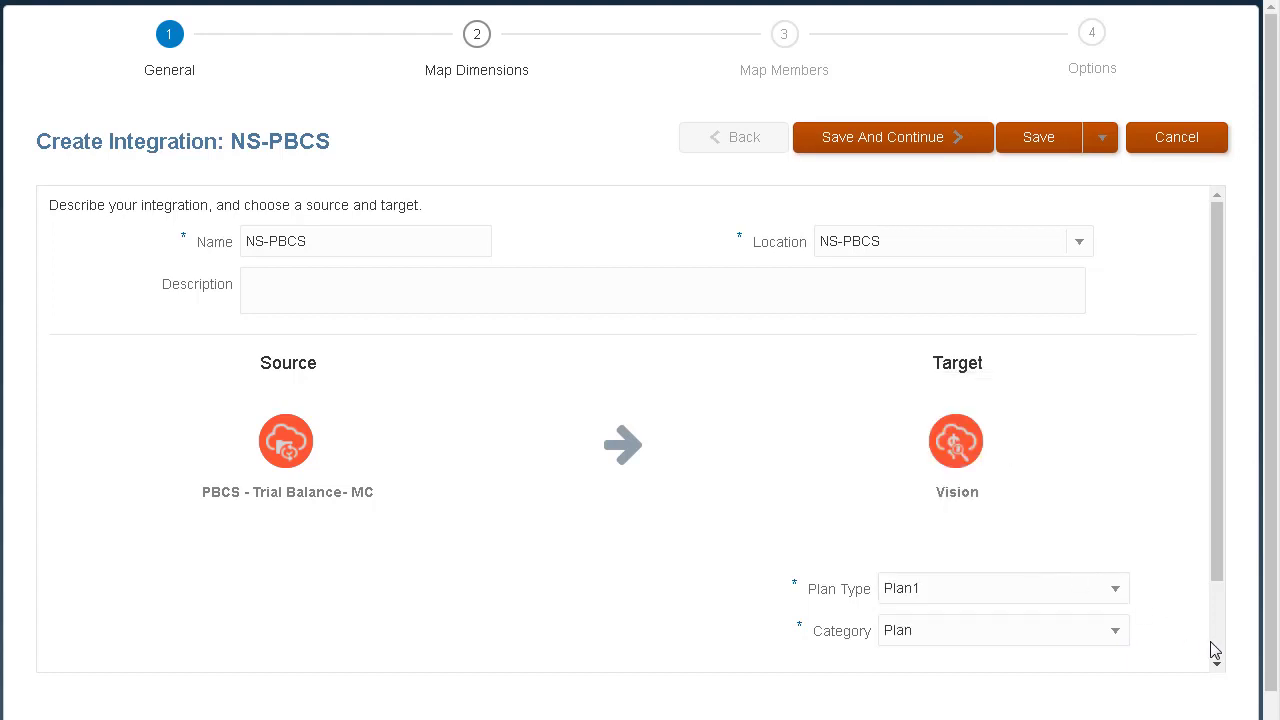
scroll(1210, 651, "down", 1)
left_click(56, 635)
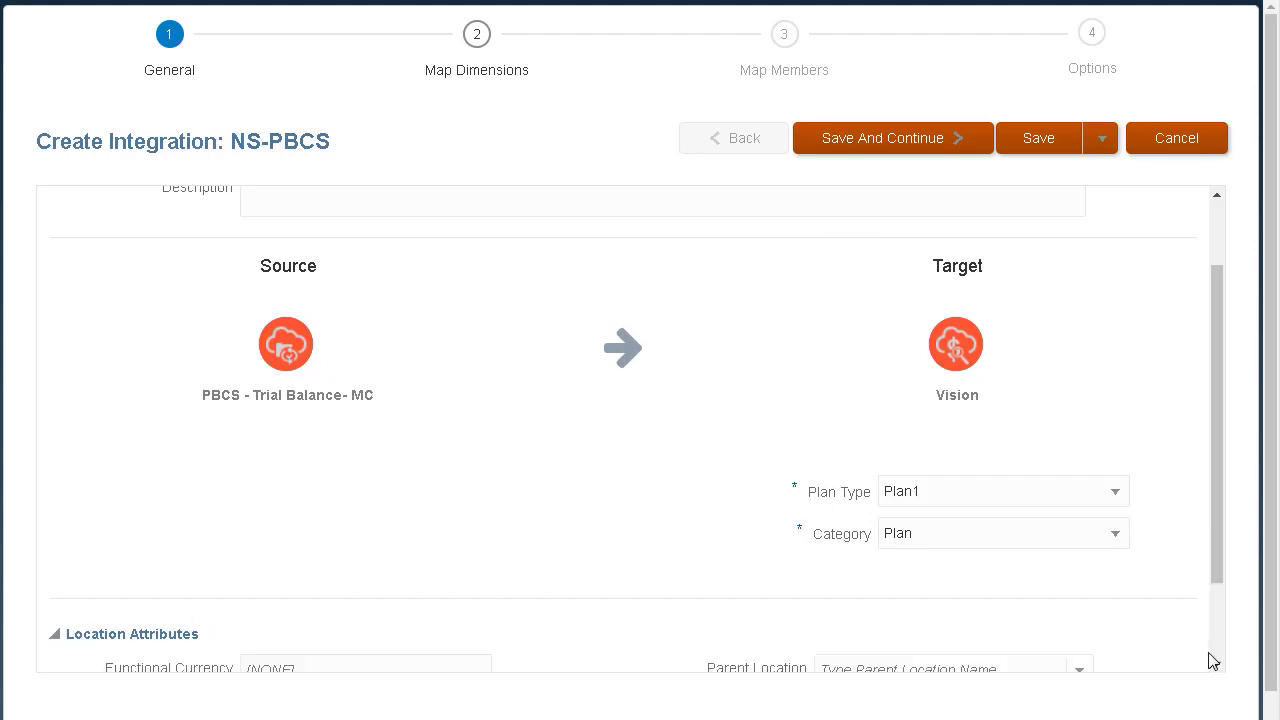
scroll(1212, 652, "down", 1)
left_click(416, 561)
type("USD")
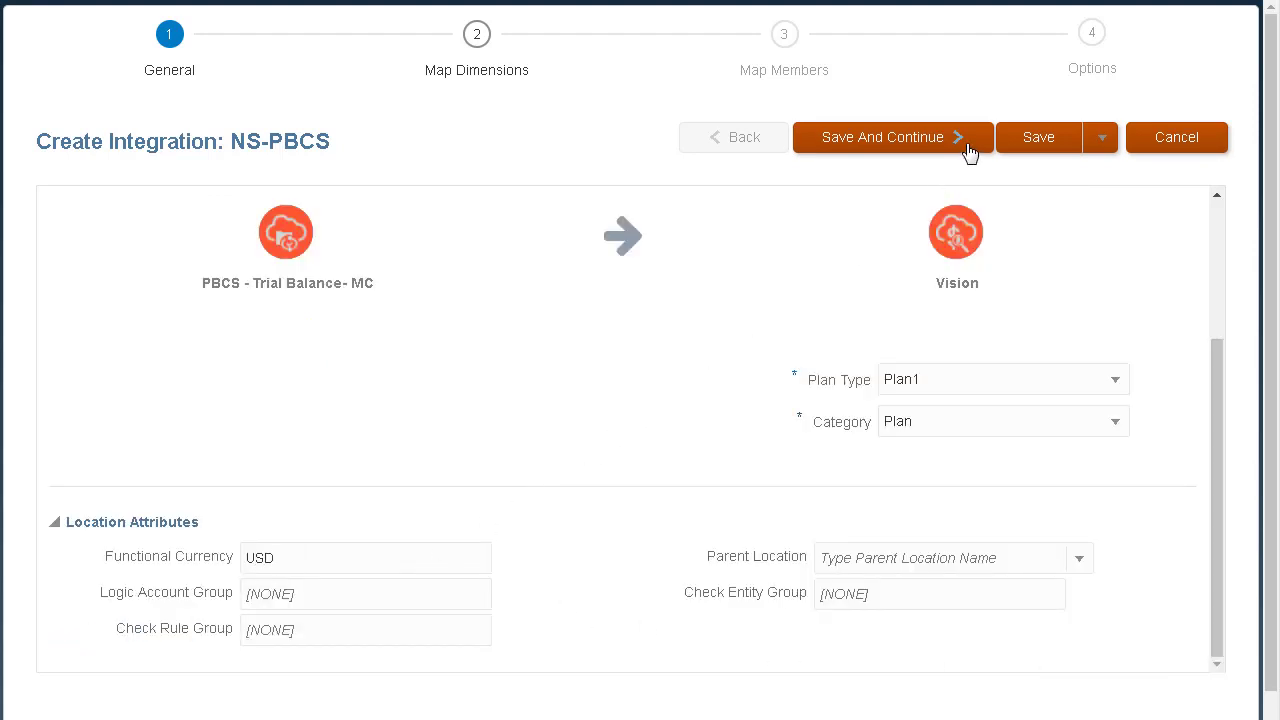
left_click(1096, 150)
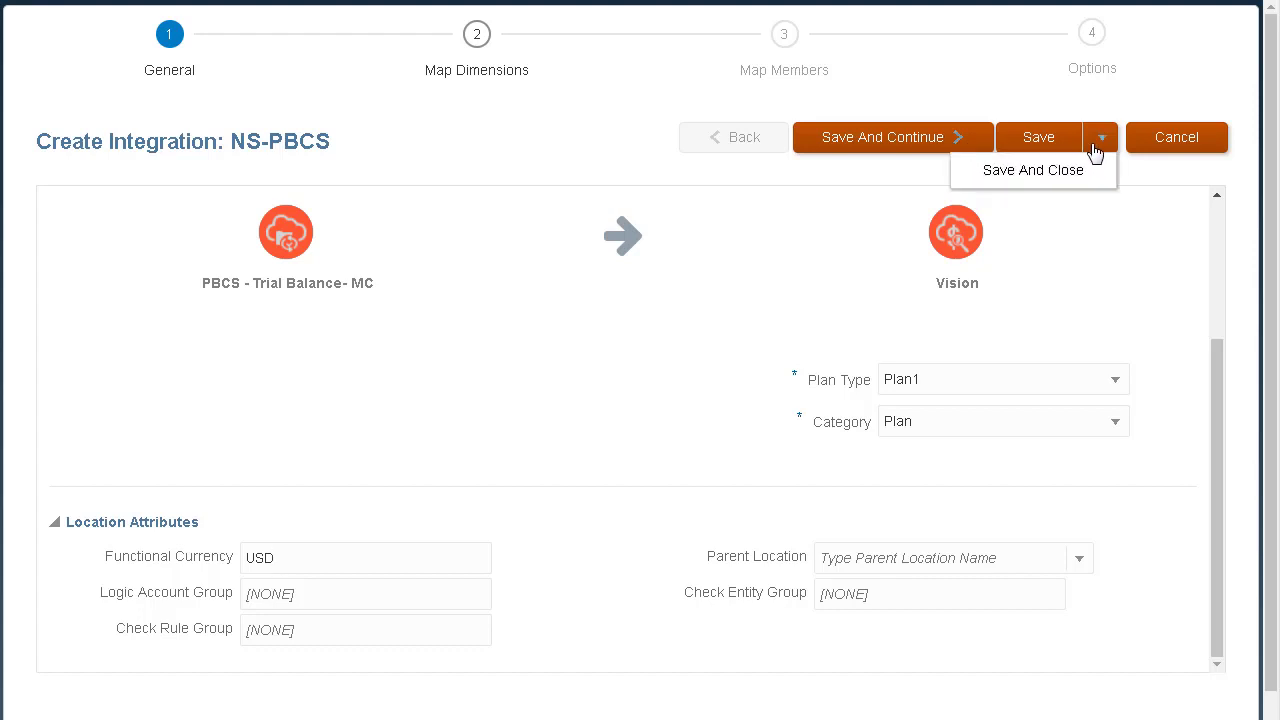
left_click(922, 142)
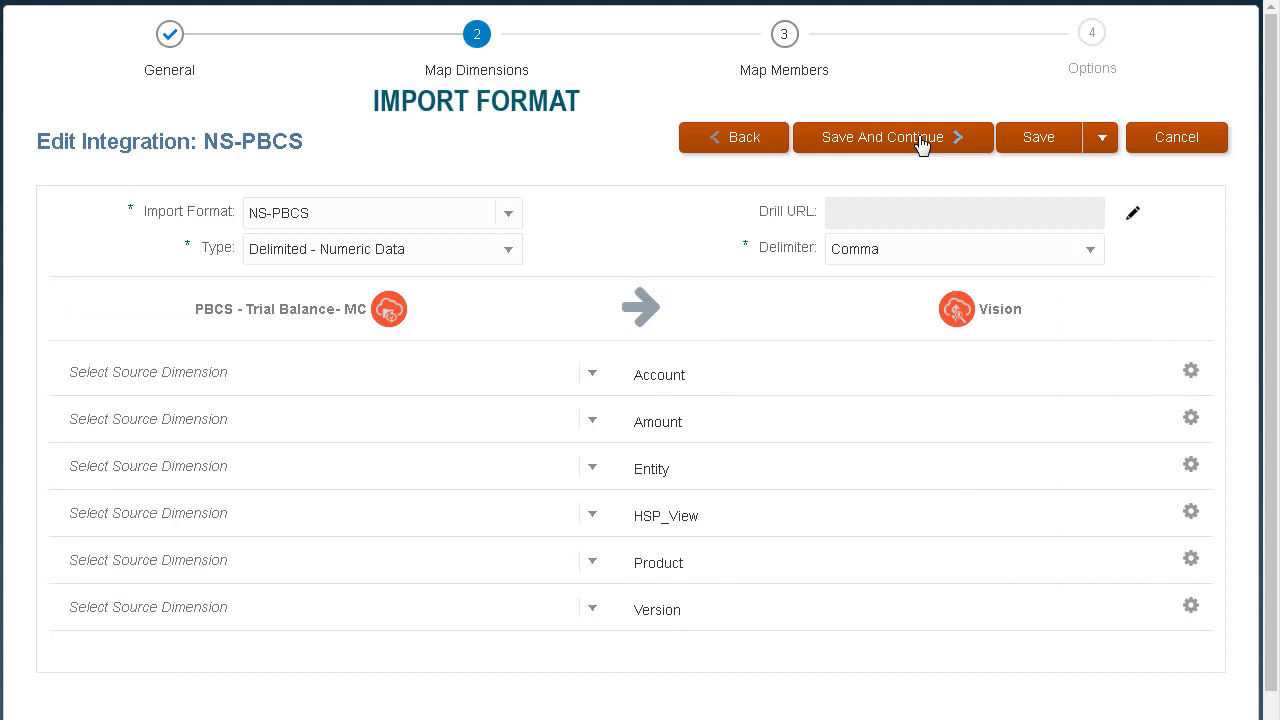
Load the TS-PBNS import format as an example, then switch back to NS-PBCS.
left_click(514, 214)
left_click(468, 248)
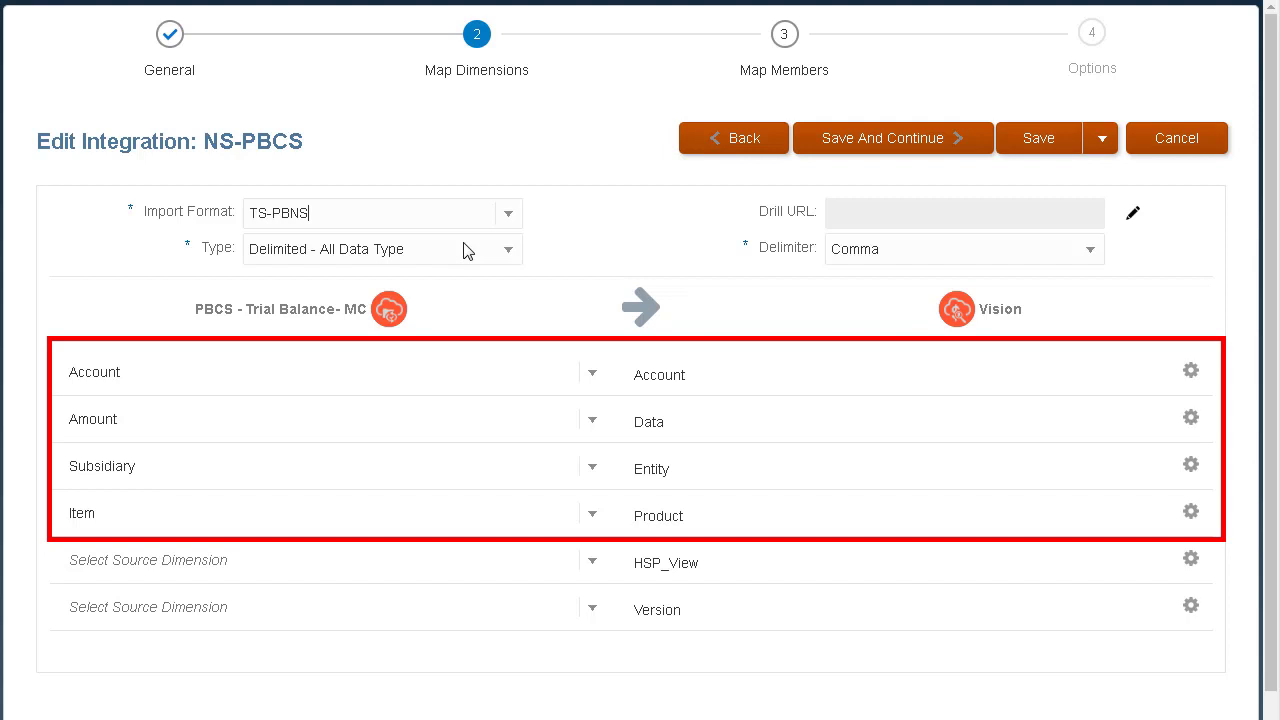
left_click(508, 213)
left_click(423, 297)
Map source Account, Amount, Department and Item to Account, Amount, Entity and Product.
left_click(594, 374)
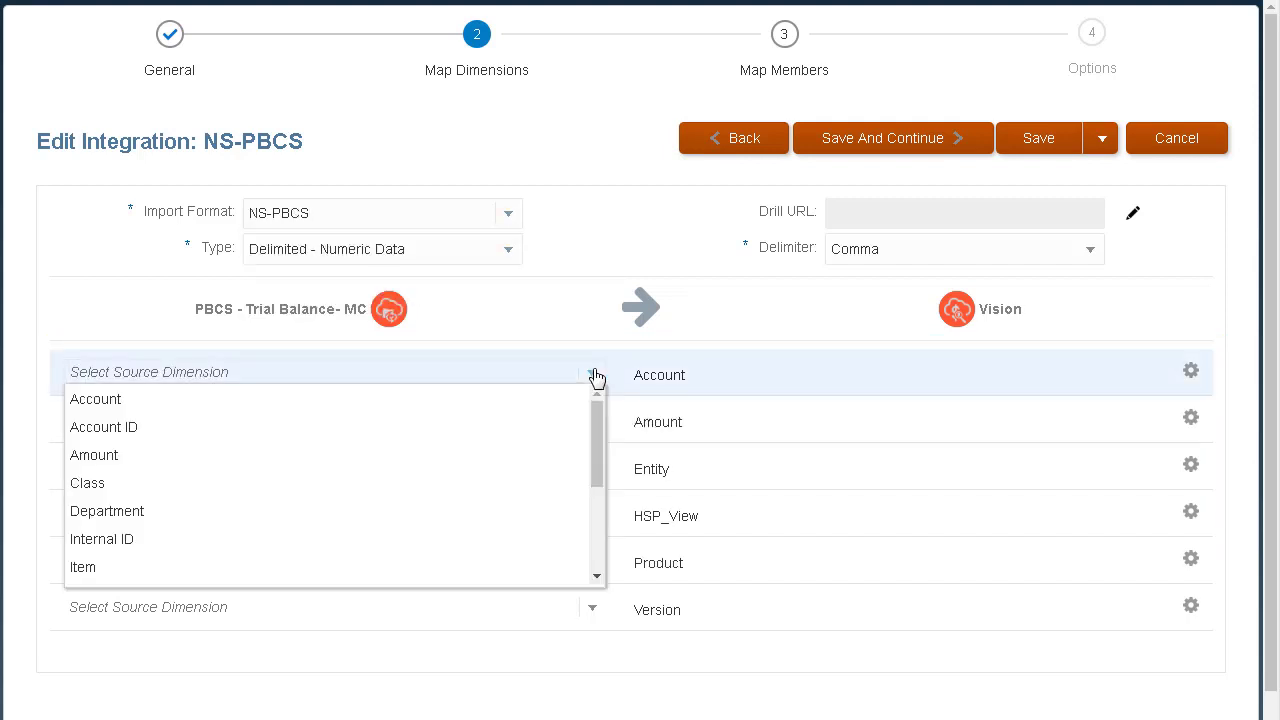
left_click(551, 399)
left_click(592, 421)
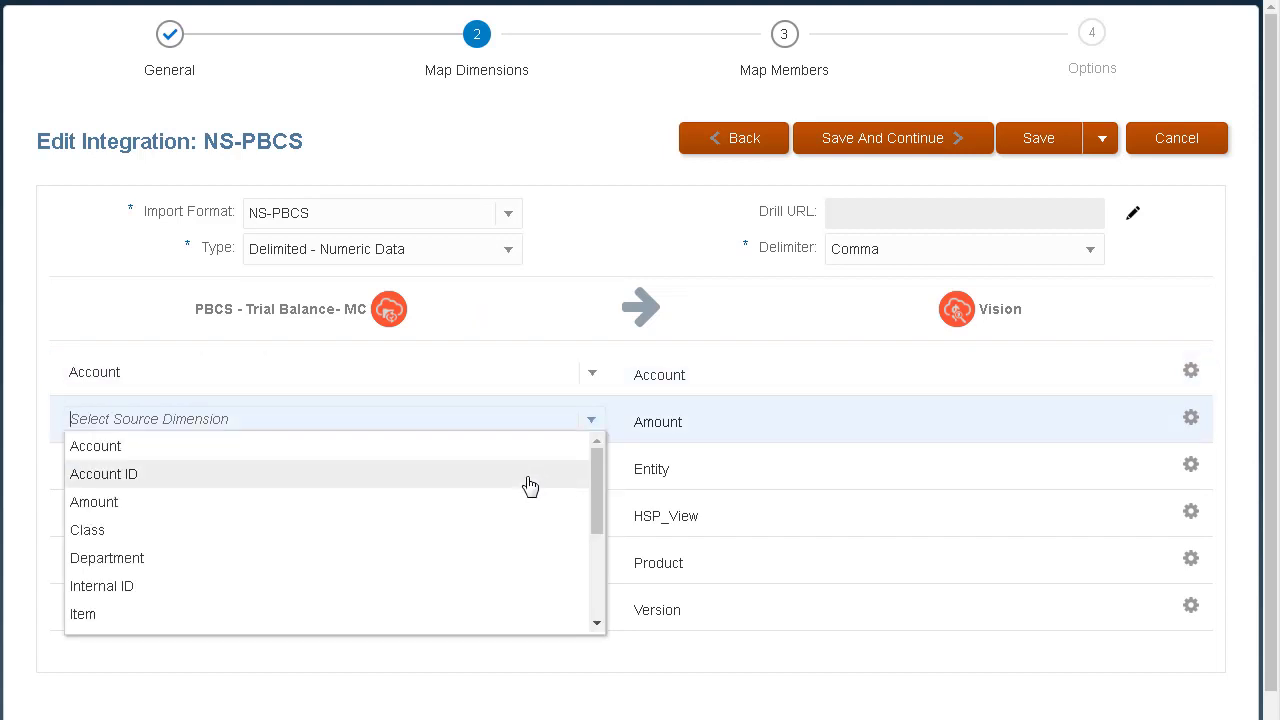
left_click(540, 500)
left_click(585, 468)
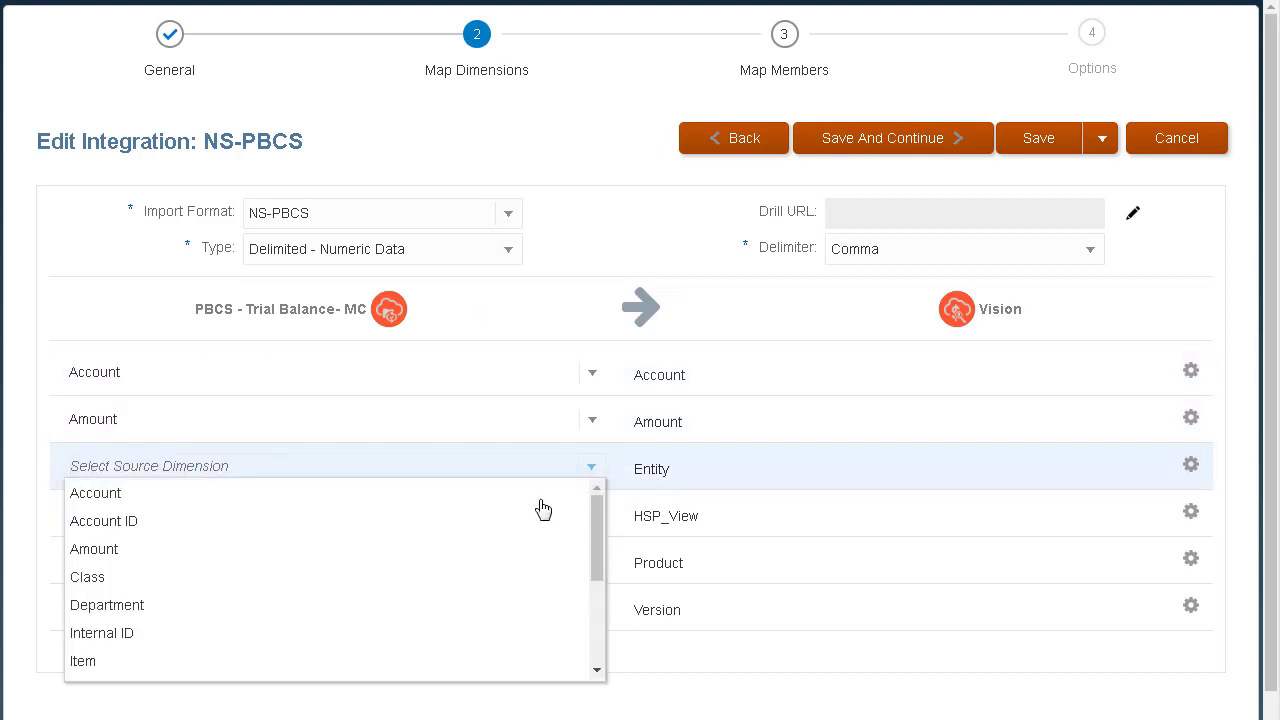
left_click(438, 603)
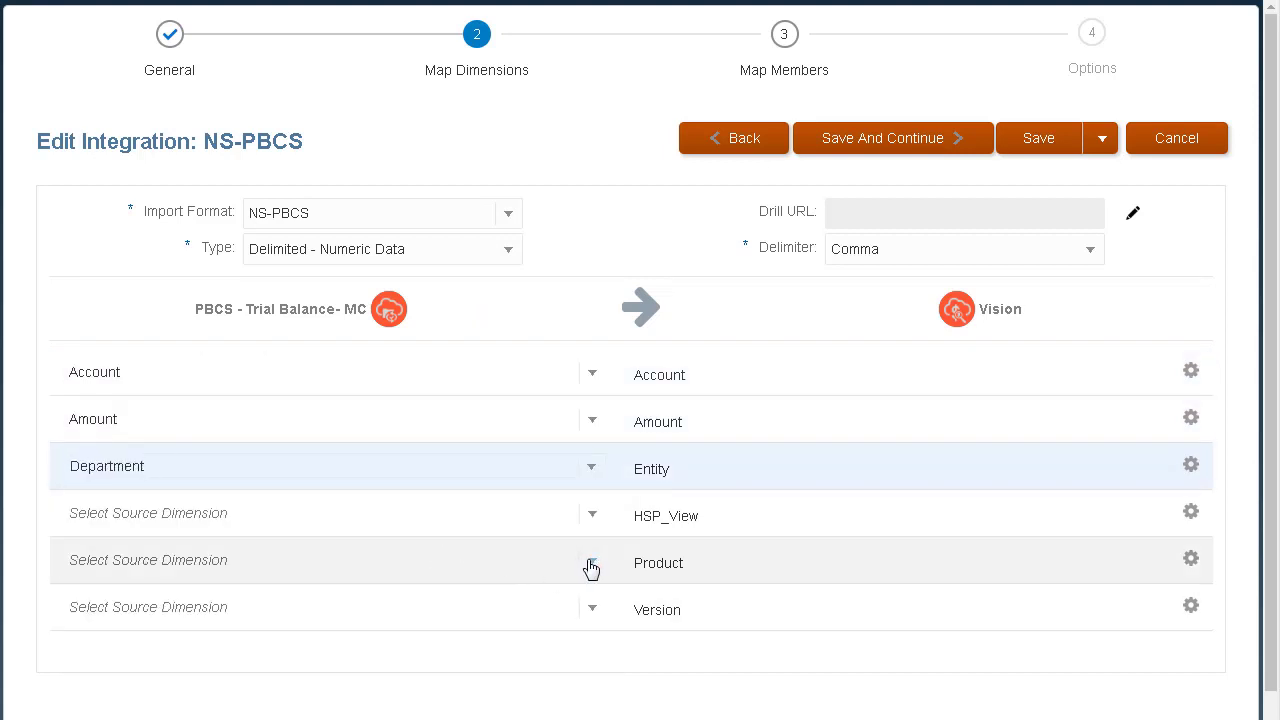
left_click(591, 568)
left_click(557, 505)
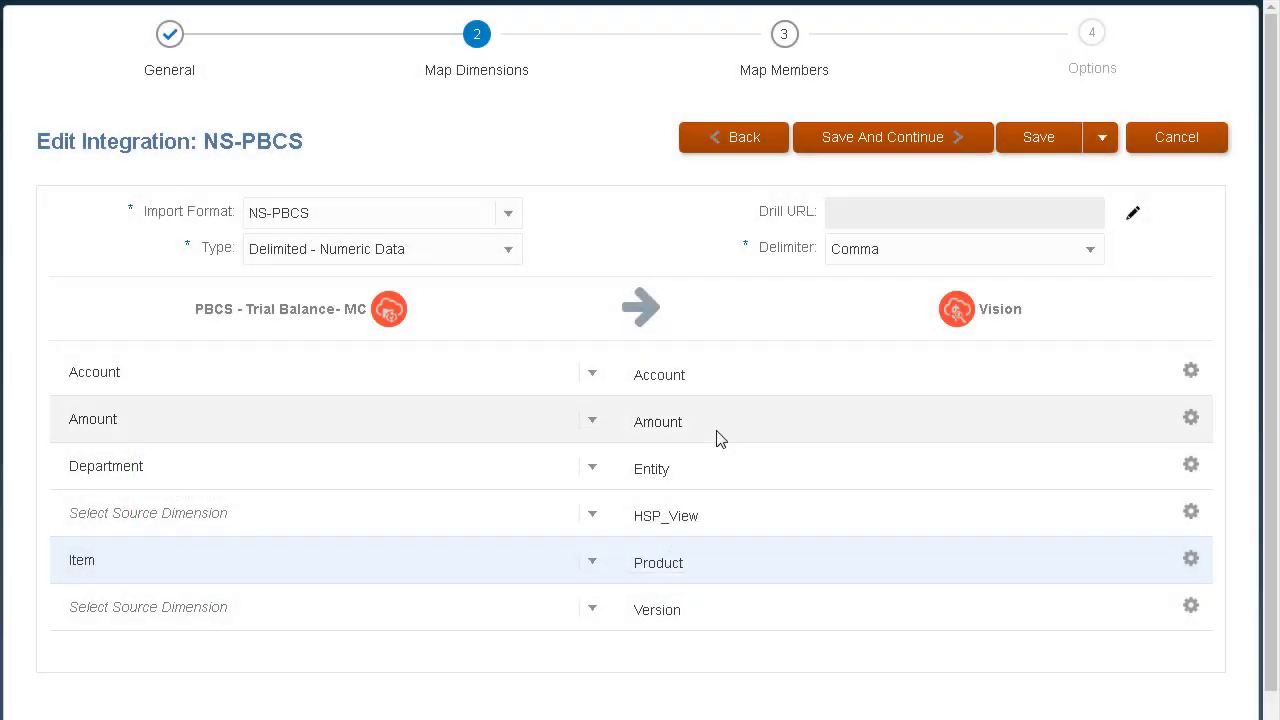
Save the dimension mappings, preview Account's SQL target expression unchanged, then continue to member mapping.
left_click(1003, 143)
left_click(1190, 372)
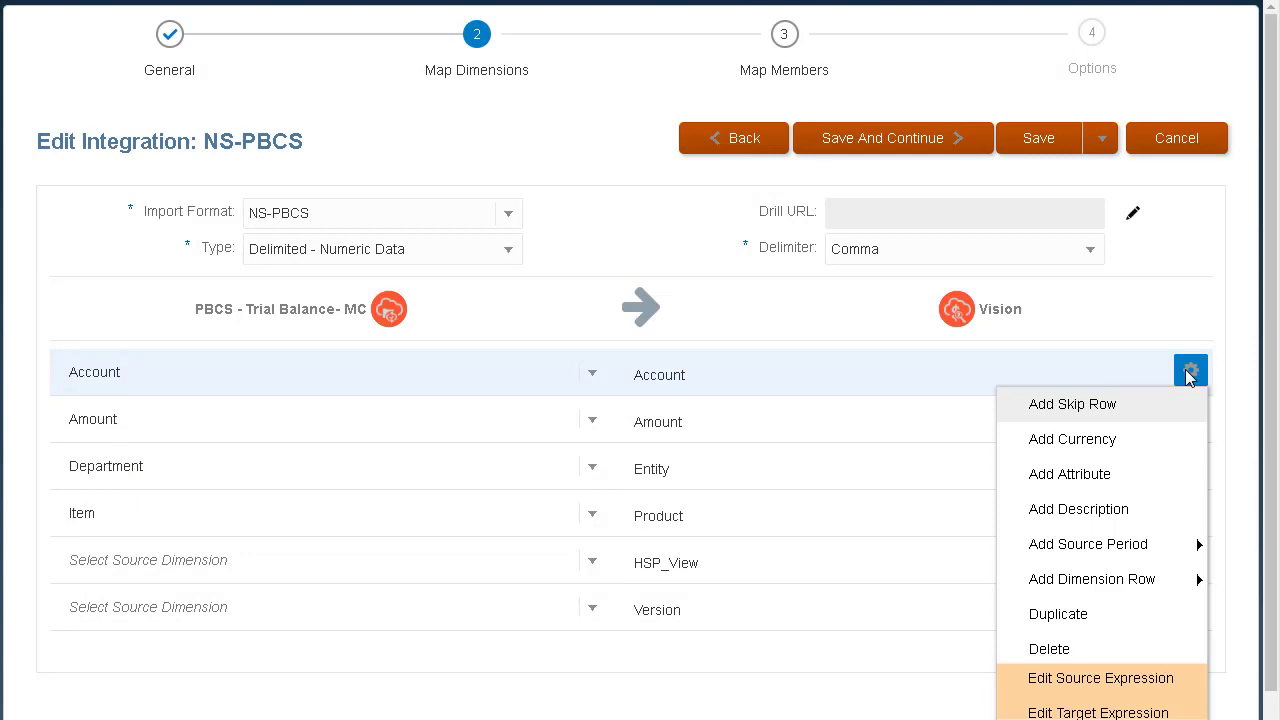
left_click(1098, 712)
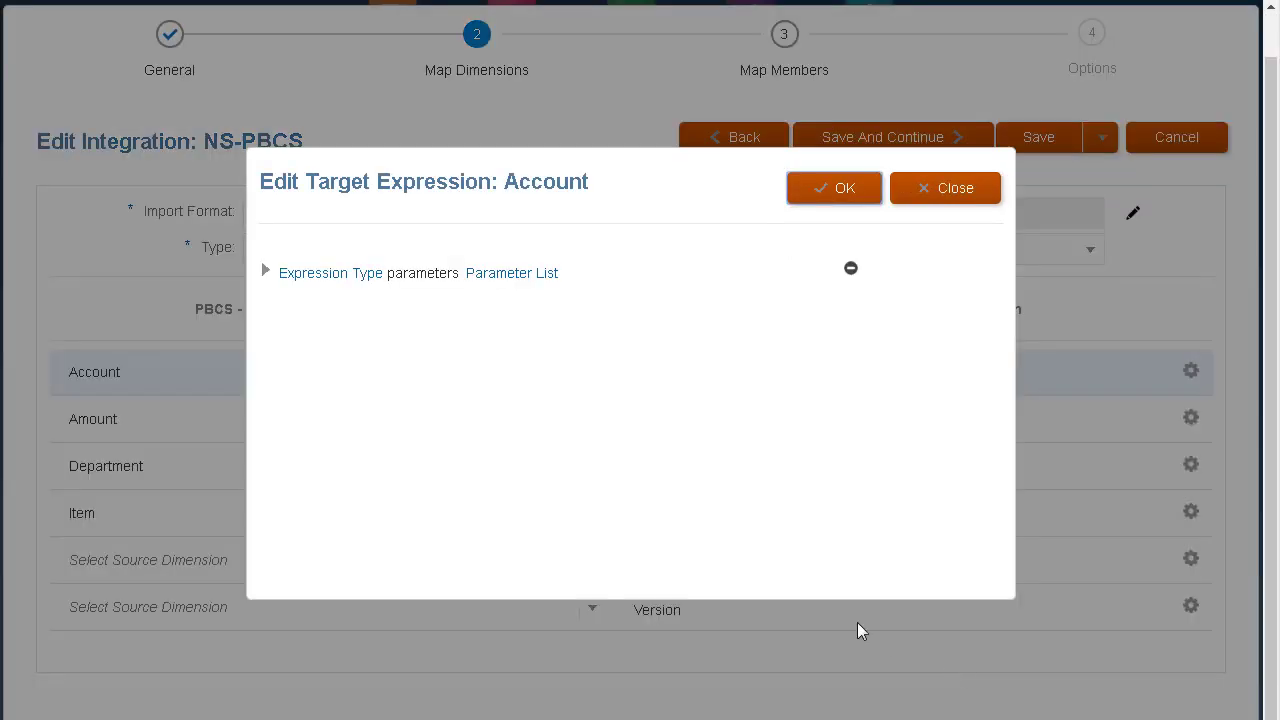
left_click(345, 275)
left_click(318, 694)
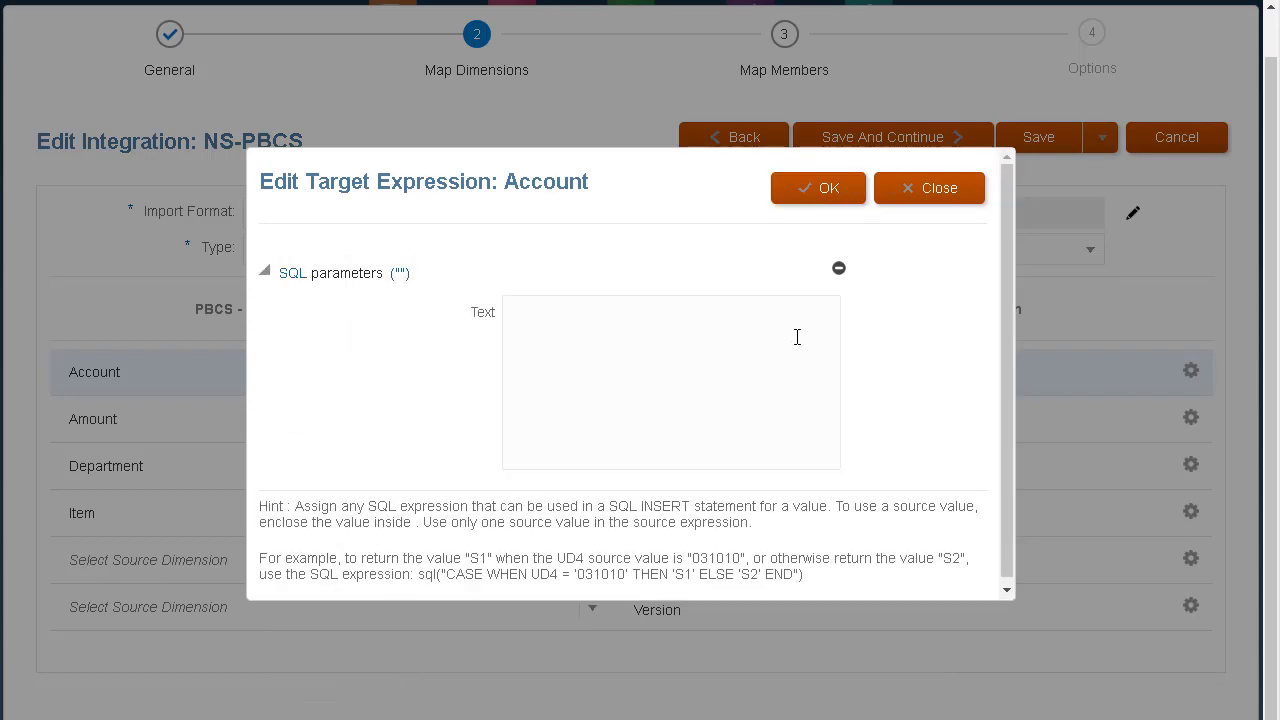
left_click(951, 197)
left_click(908, 143)
key("Return")
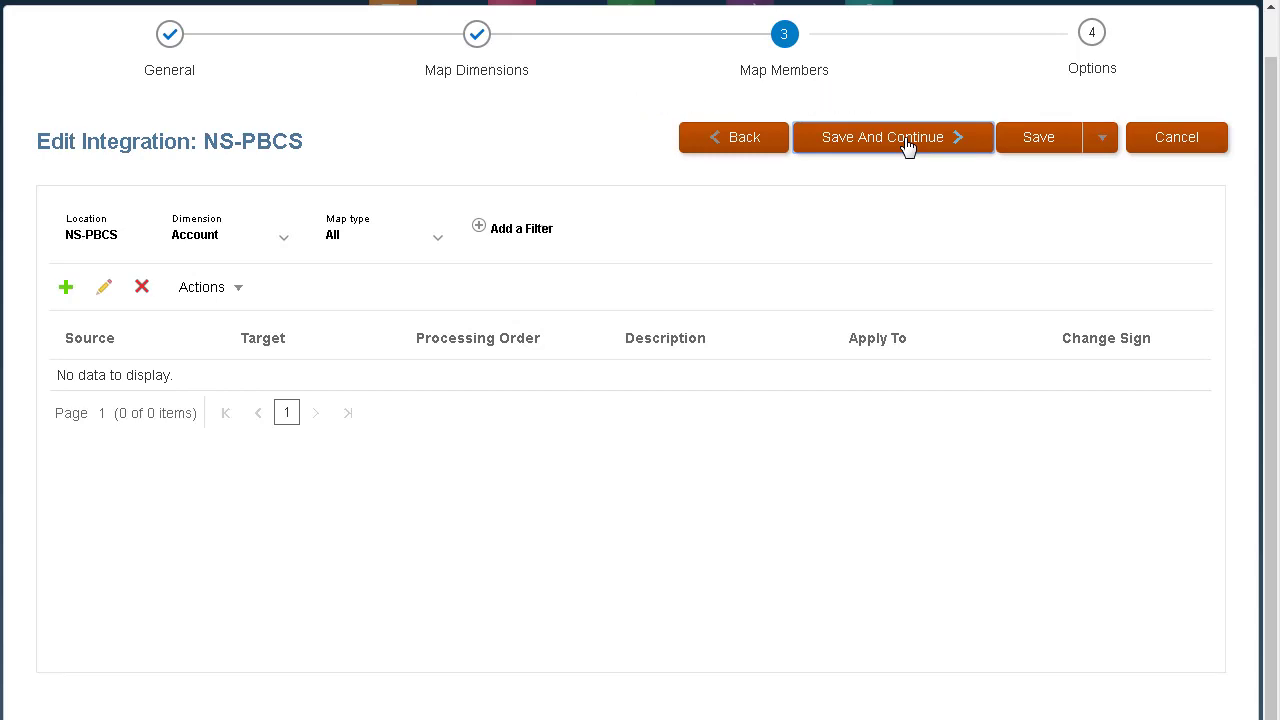
Add a Like member mapping from source *Accounts Payable* to target account 2210.
left_click(66, 287)
left_click(529, 195)
left_click(559, 253)
left_click(666, 185)
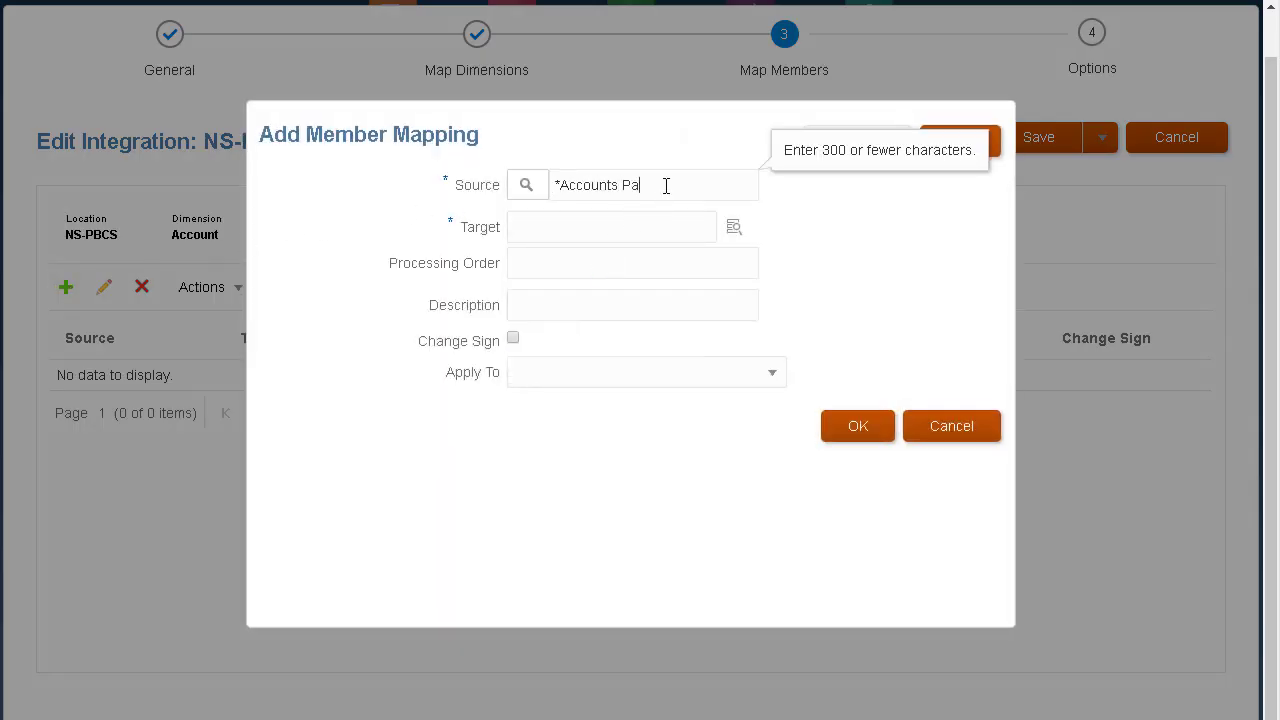
left_click(629, 224)
type("2210")
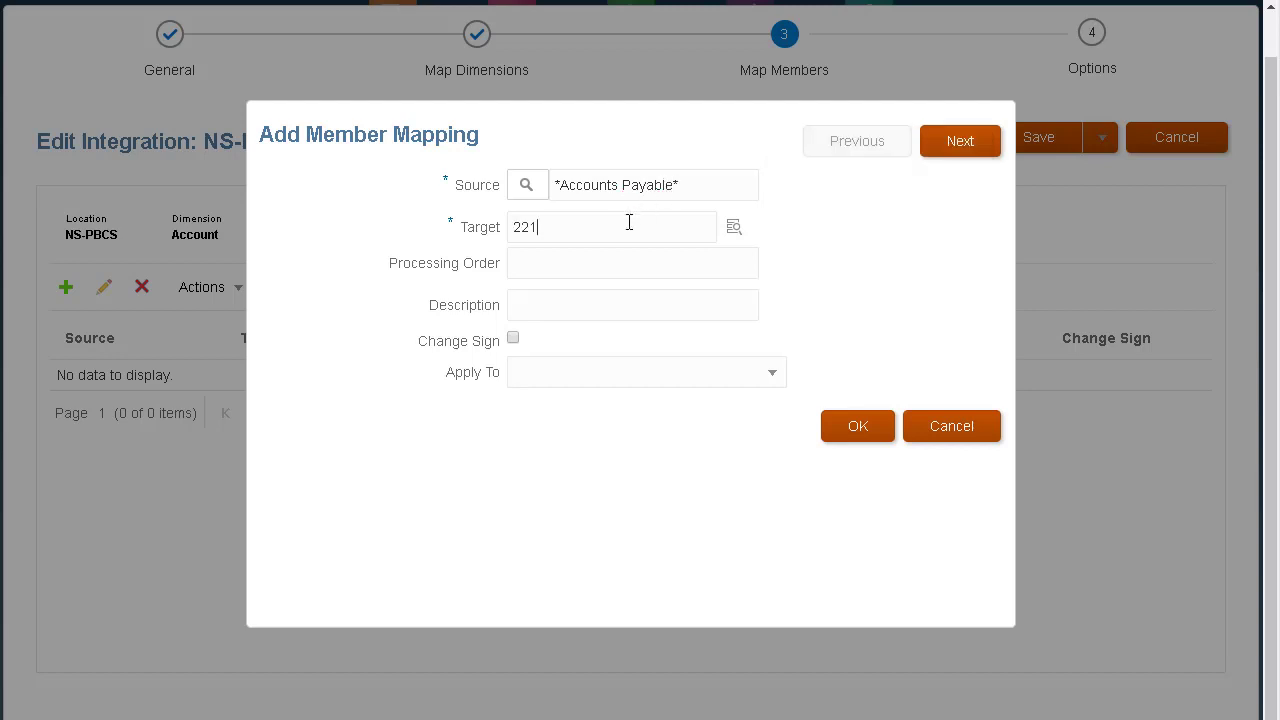
left_click(597, 263)
type("Accounts Payable")
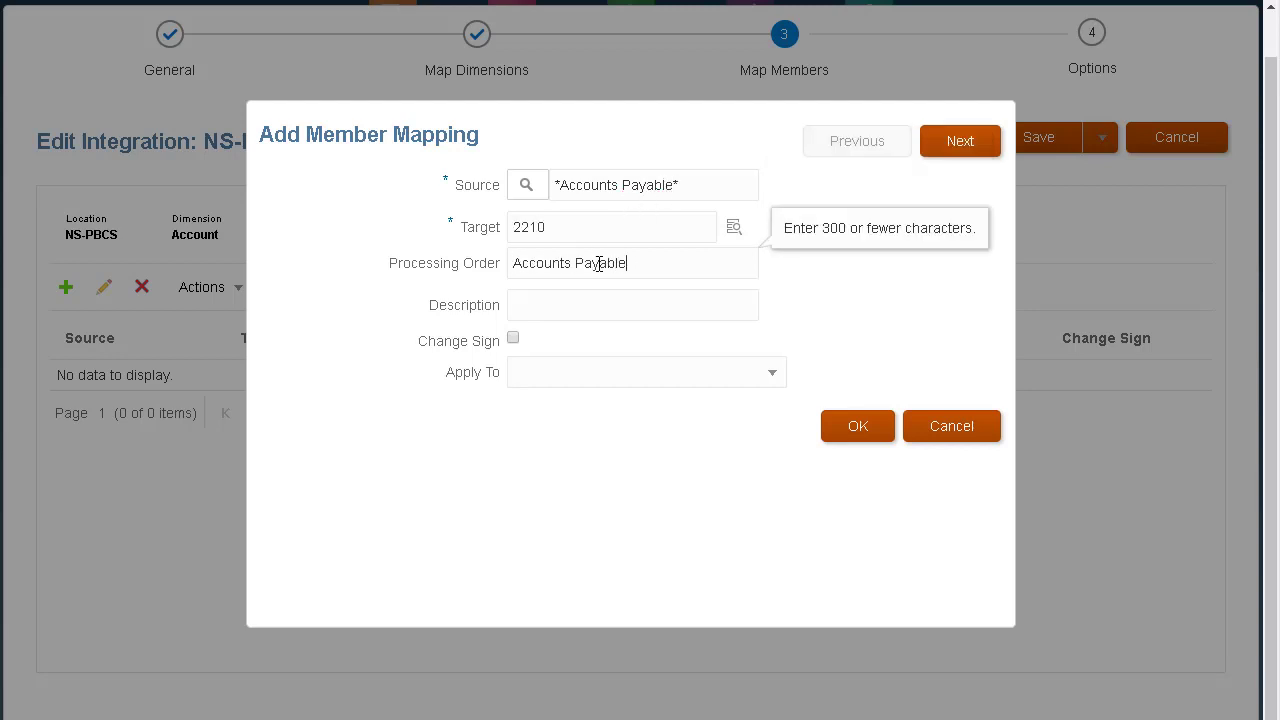
left_click(843, 426)
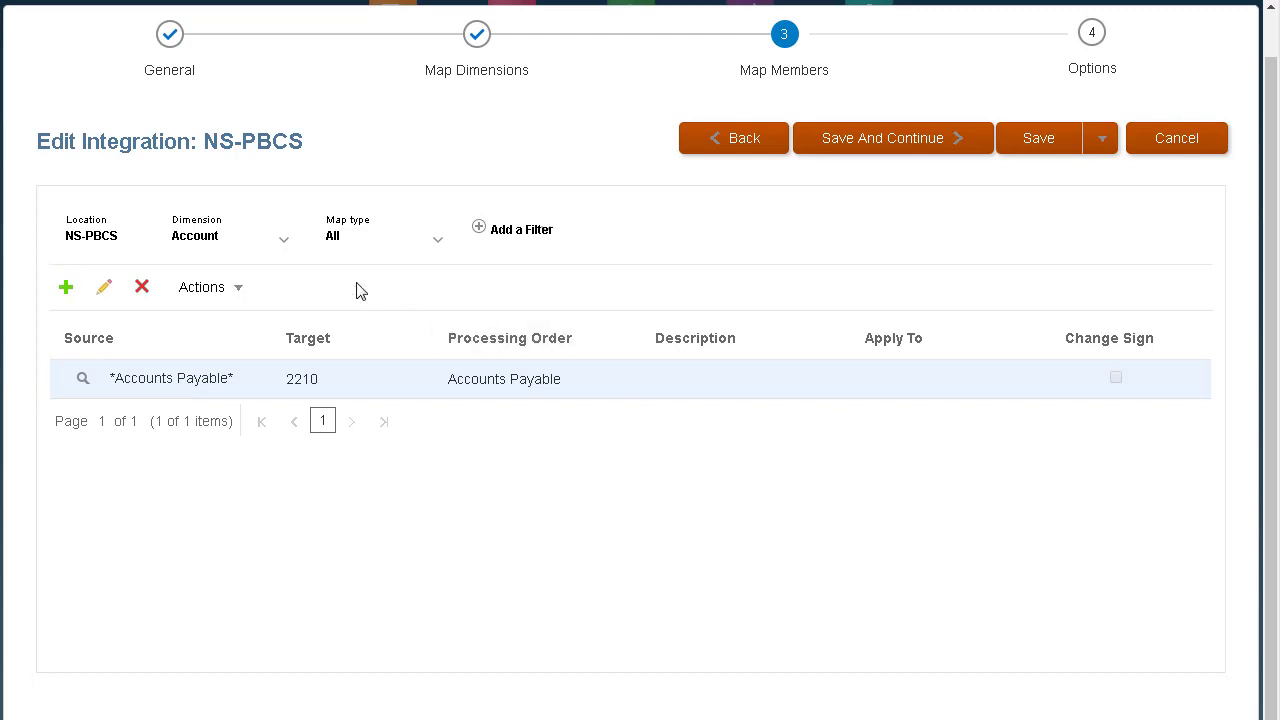
Review the Entity, Data, Product and Version mappings, then save and continue to Options.
left_click(287, 244)
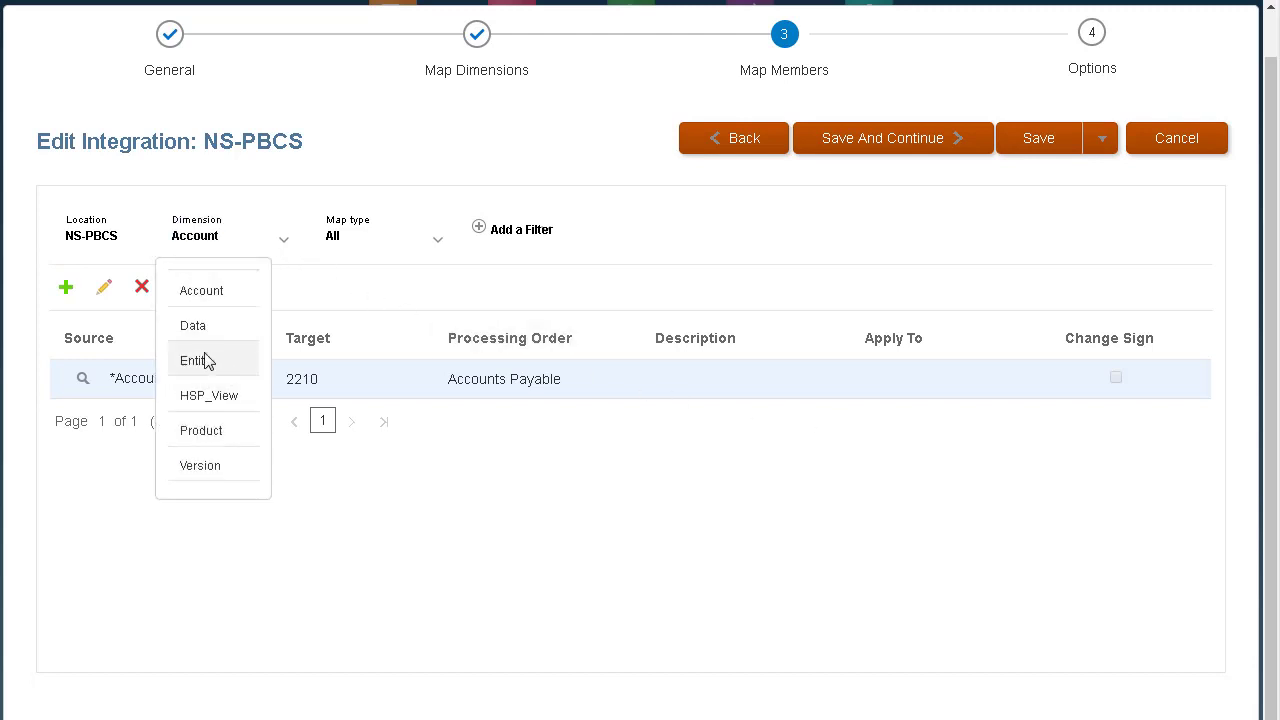
left_click(204, 360)
left_click(285, 245)
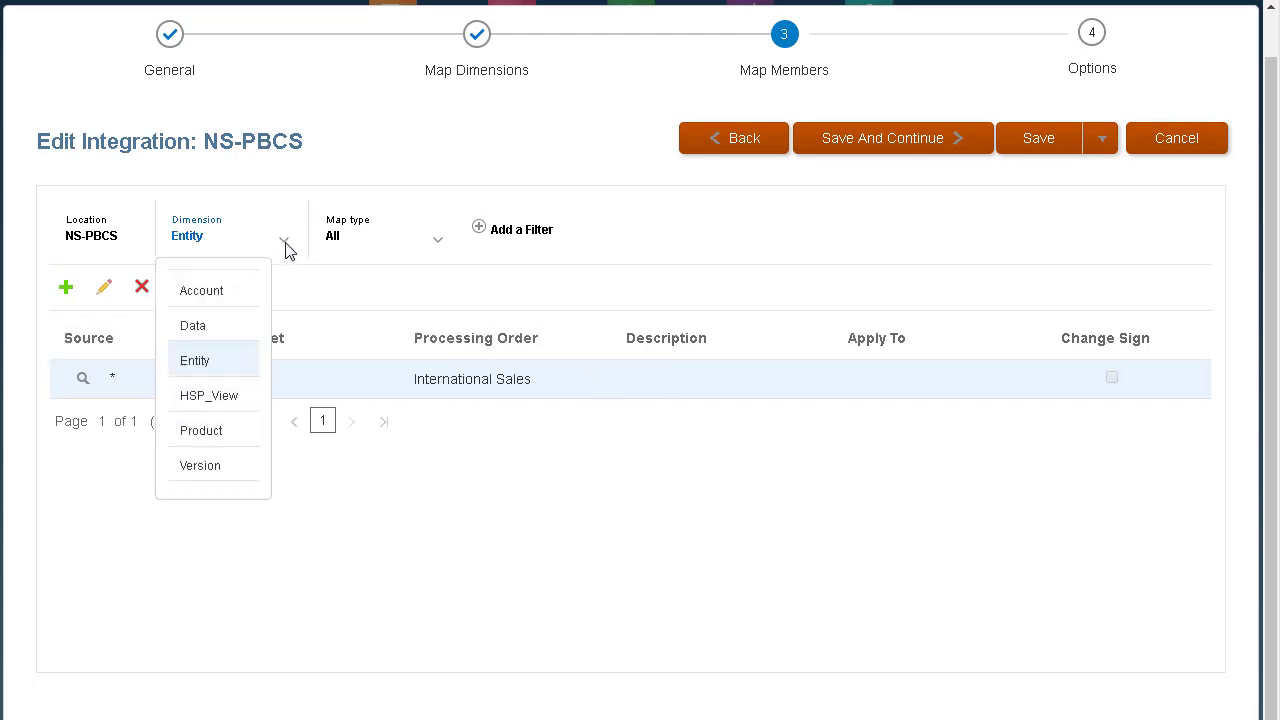
left_click(241, 325)
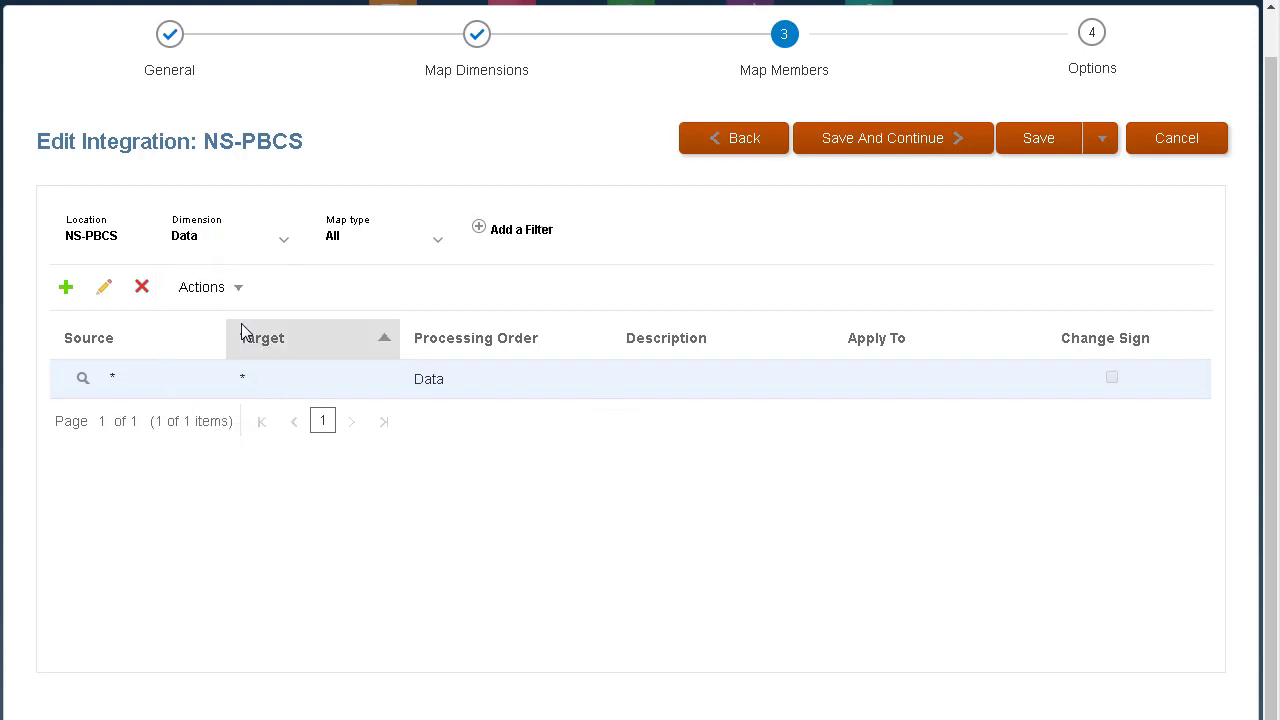
left_click(285, 245)
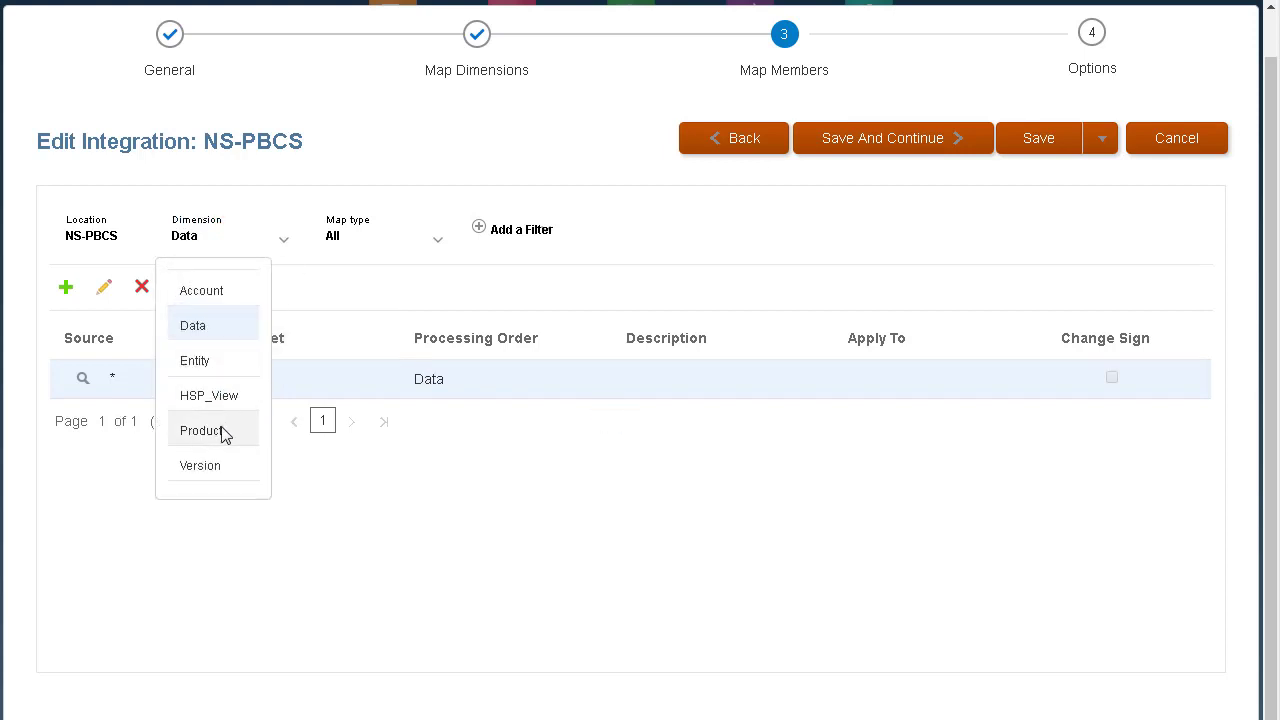
left_click(225, 430)
left_click(284, 246)
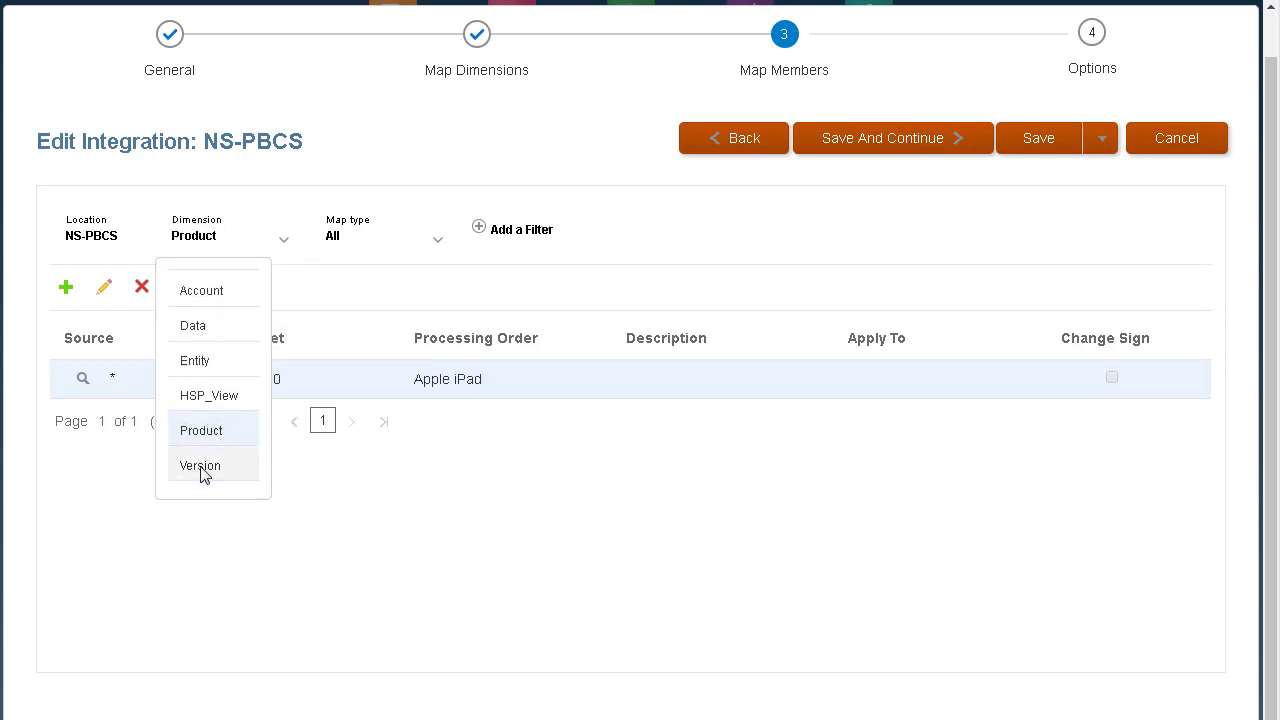
left_click(205, 466)
left_click(286, 248)
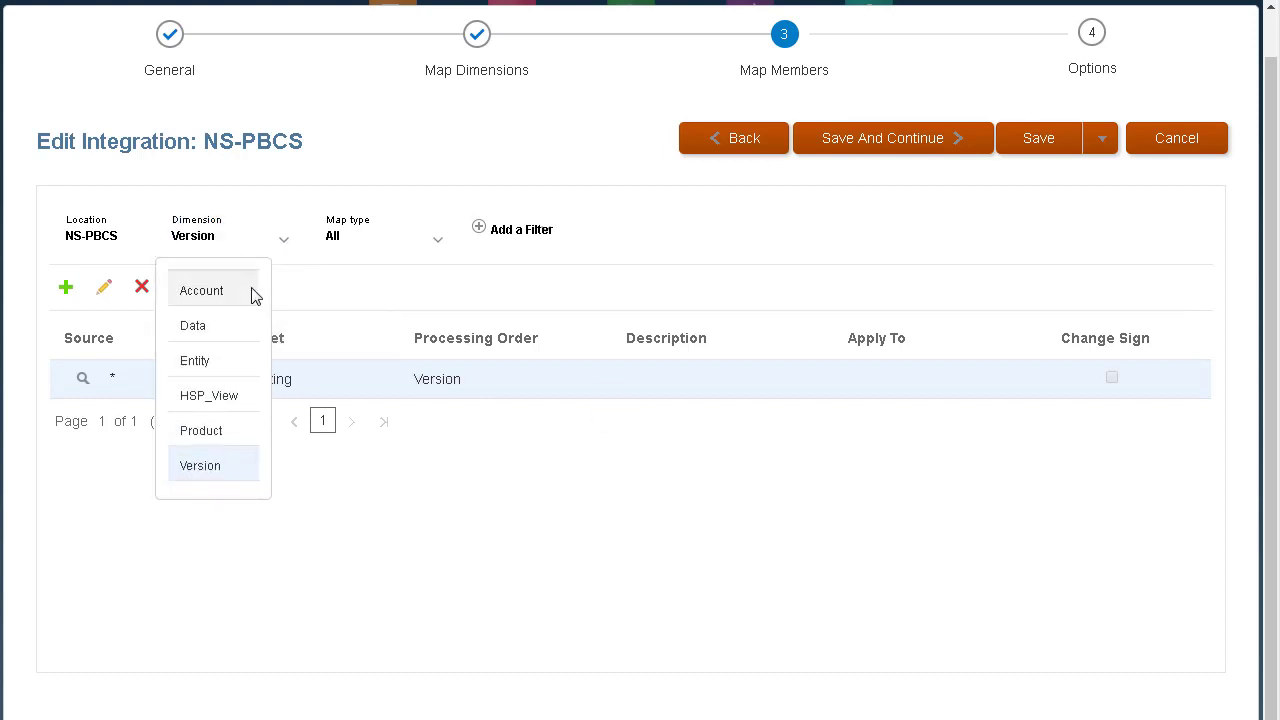
left_click(254, 292)
left_click(820, 142)
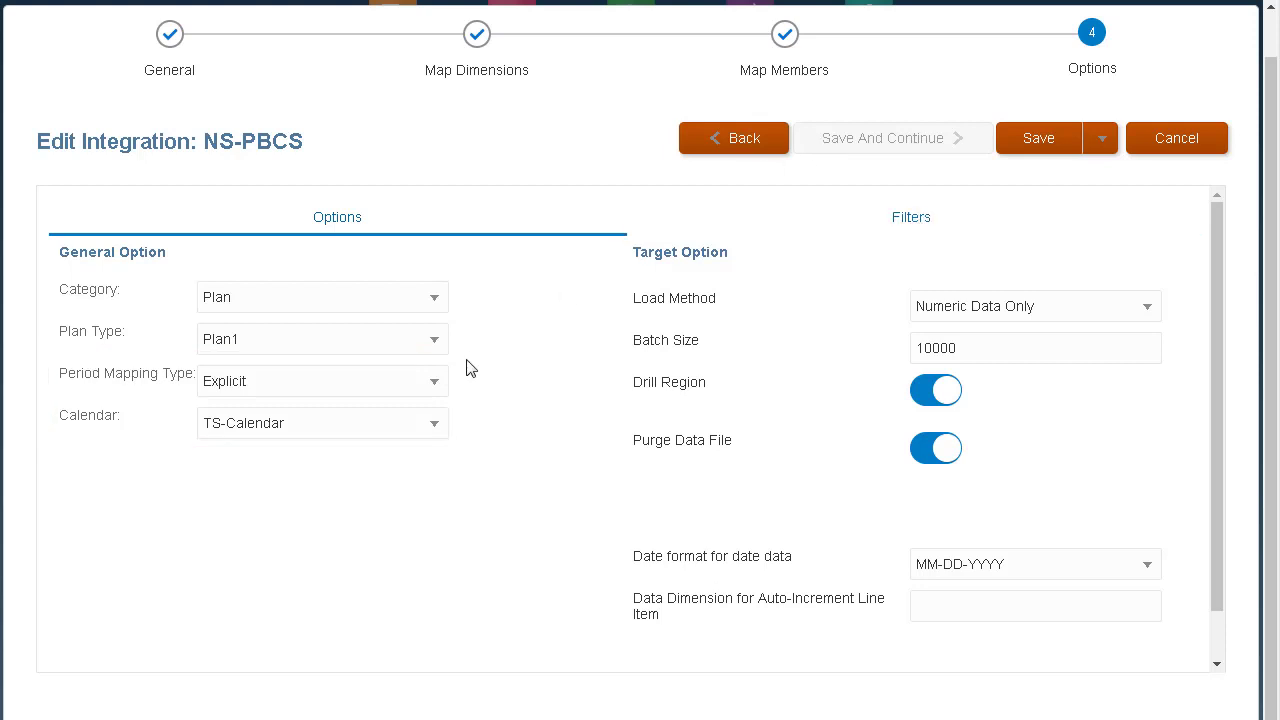
Keep Explicit period mapping, load all data types with security, disable Purge Data File, and save.
left_click(437, 384)
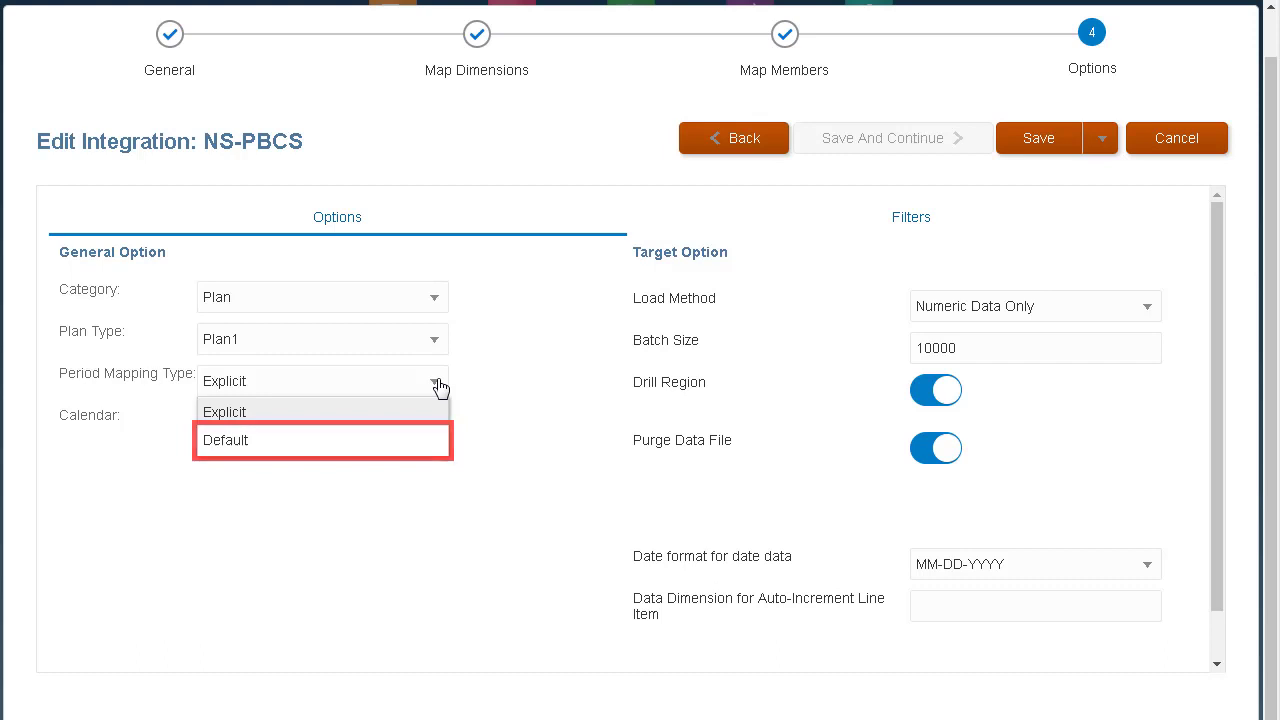
left_click(470, 386)
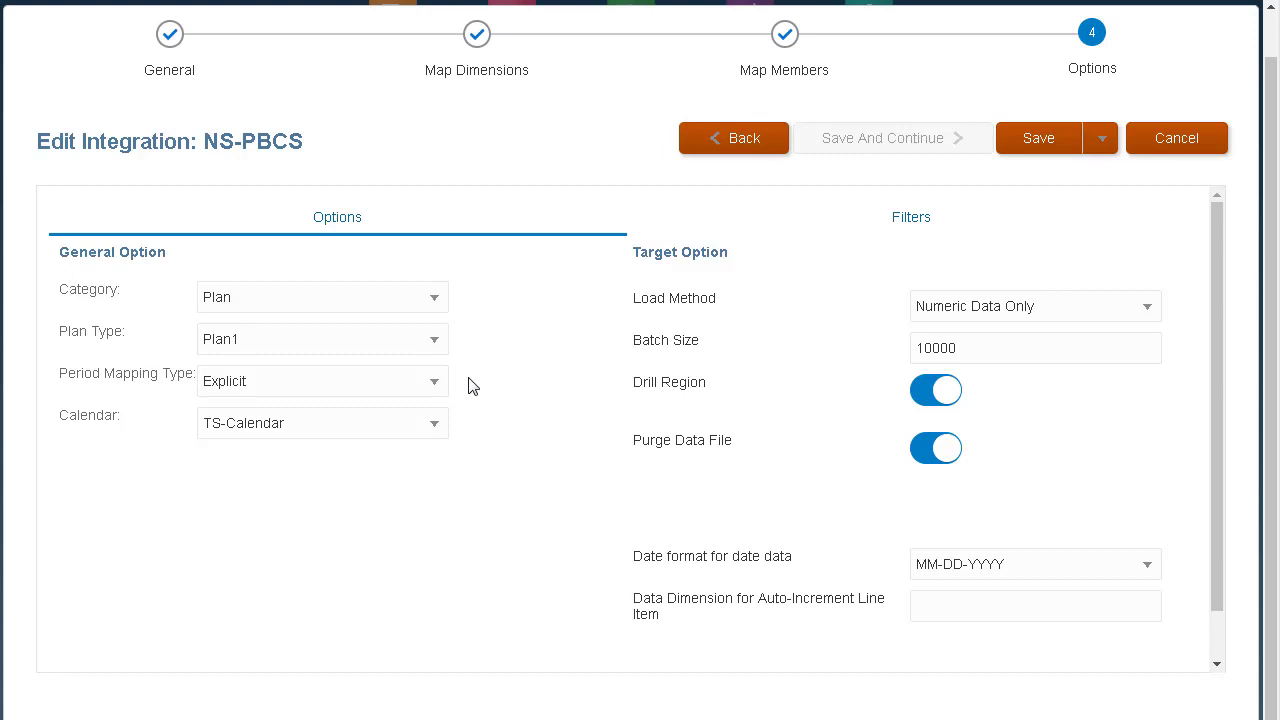
left_click(1048, 312)
left_click(925, 418)
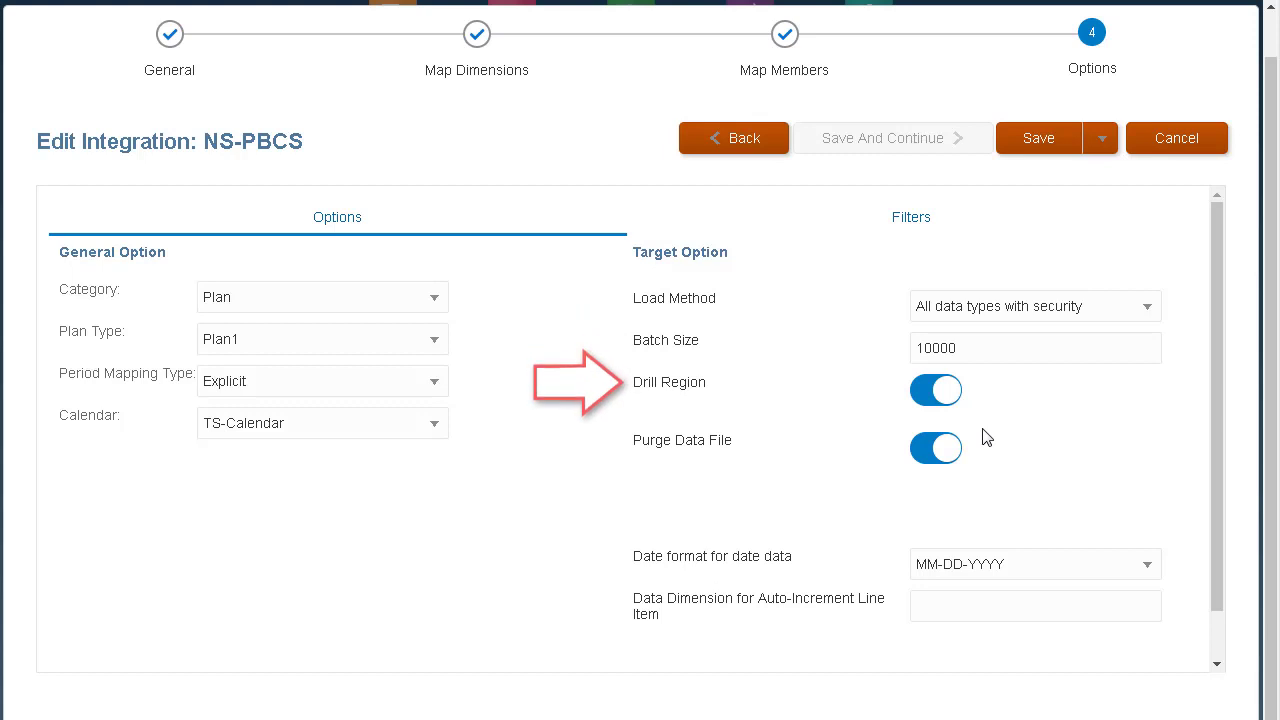
left_click(930, 449)
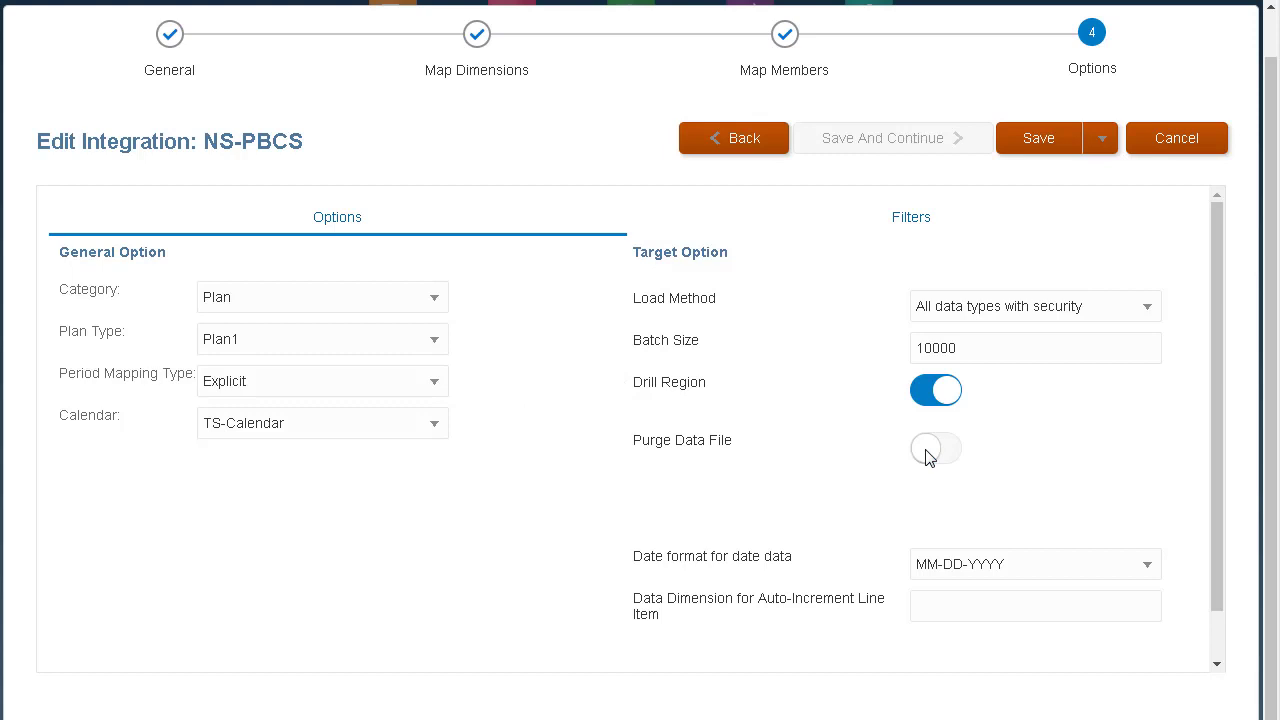
left_click(936, 230)
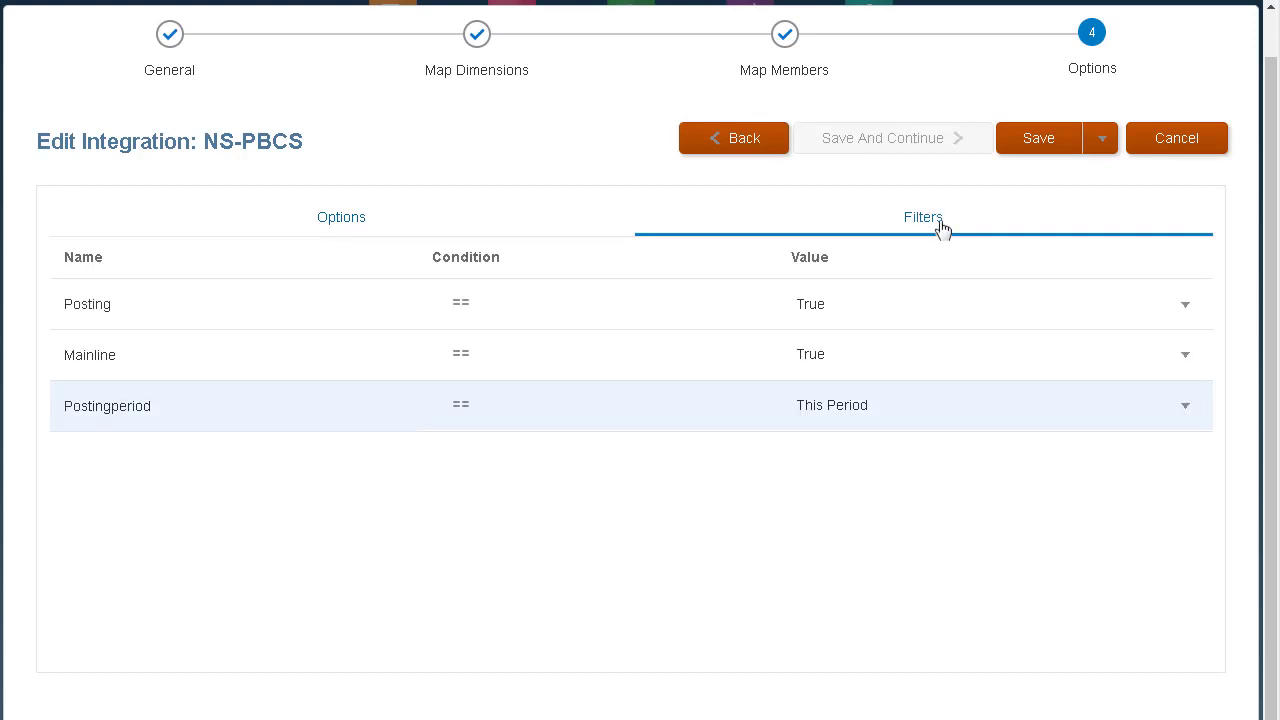
left_click(1036, 142)
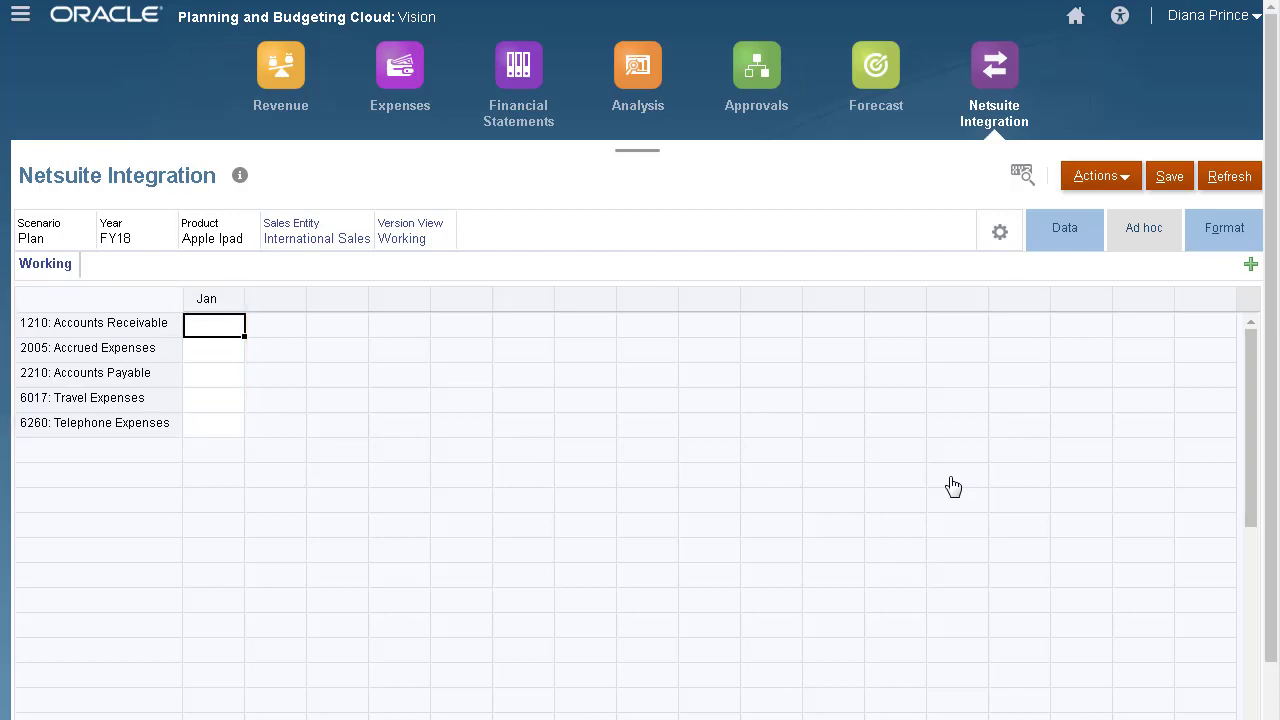
From the home page, select NS-PBCS and start a run with start period Jan-18.
left_click(109, 29)
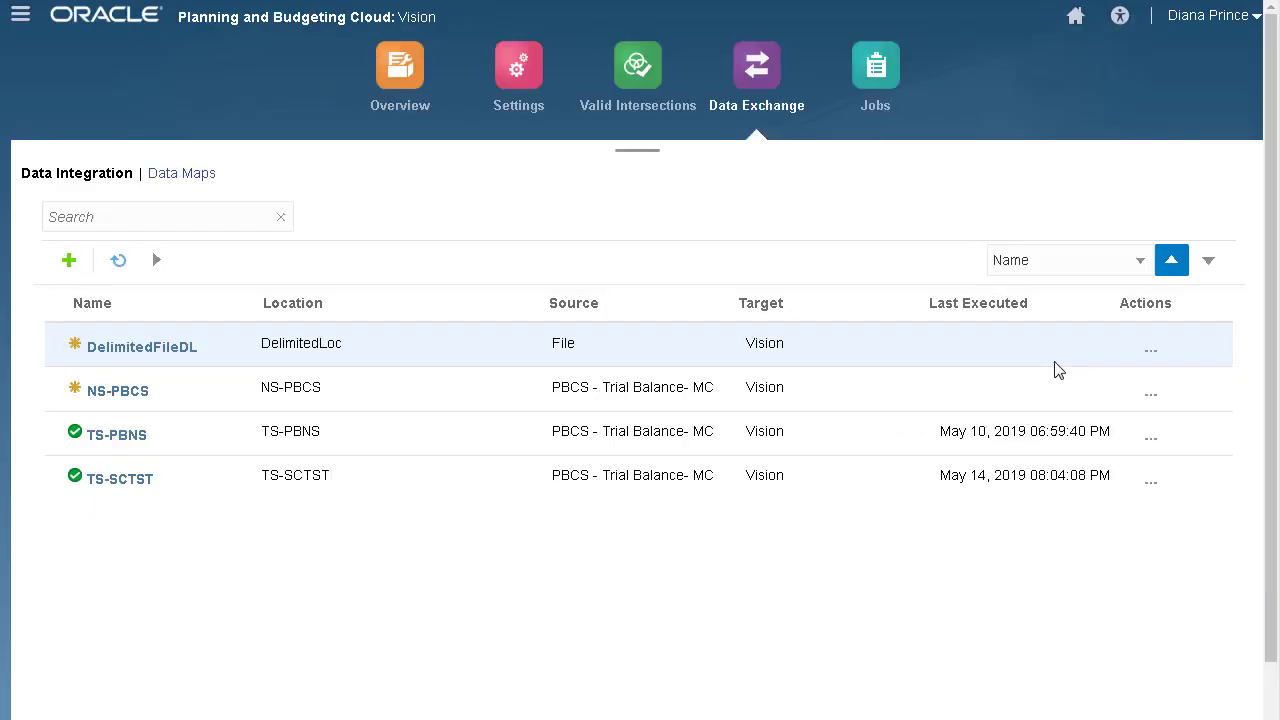
left_click(220, 390)
left_click(156, 261)
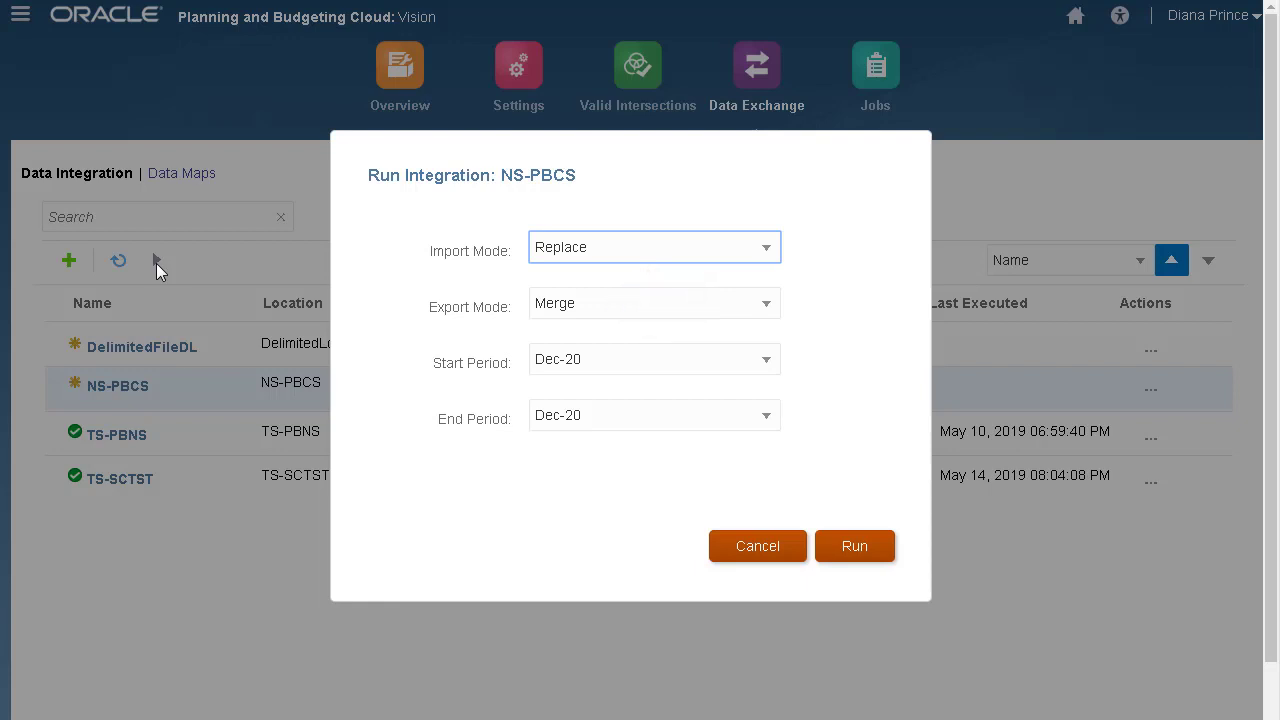
left_click(610, 362)
type("Jan-18")
left_click(566, 430)
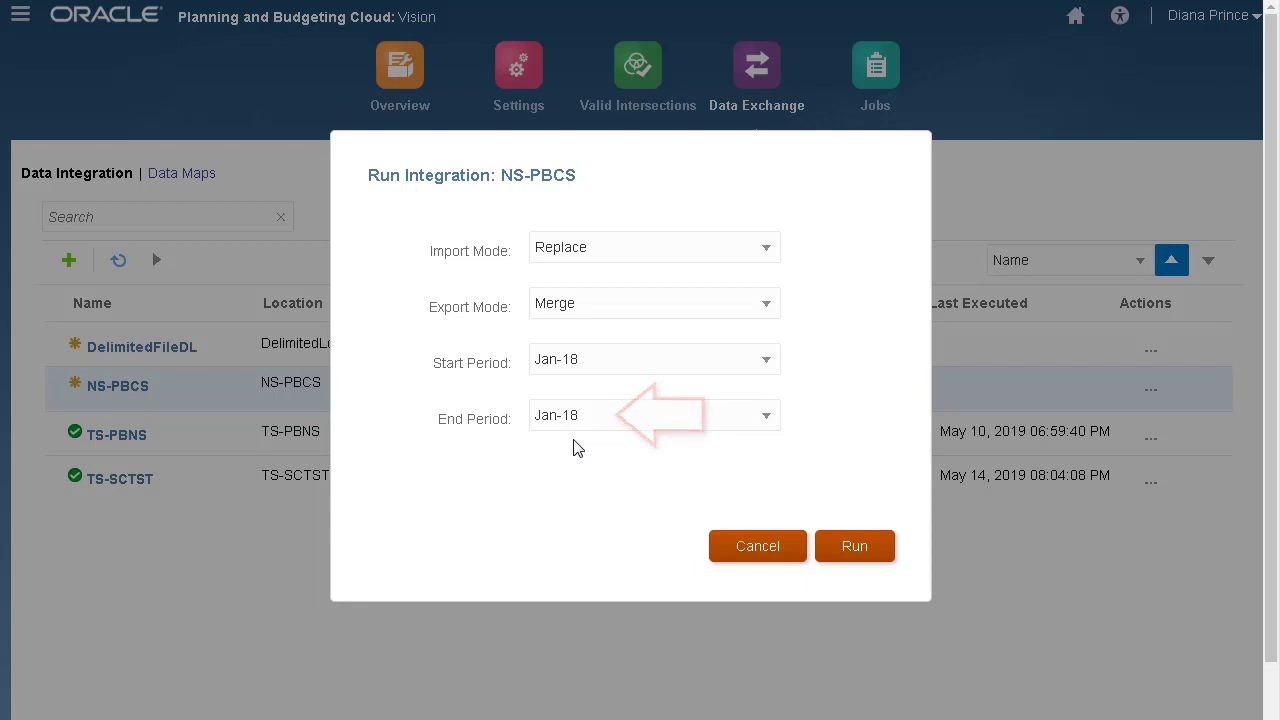
Run the NS-PBCS integration for Jan-18 and refresh its run status.
left_click(853, 553)
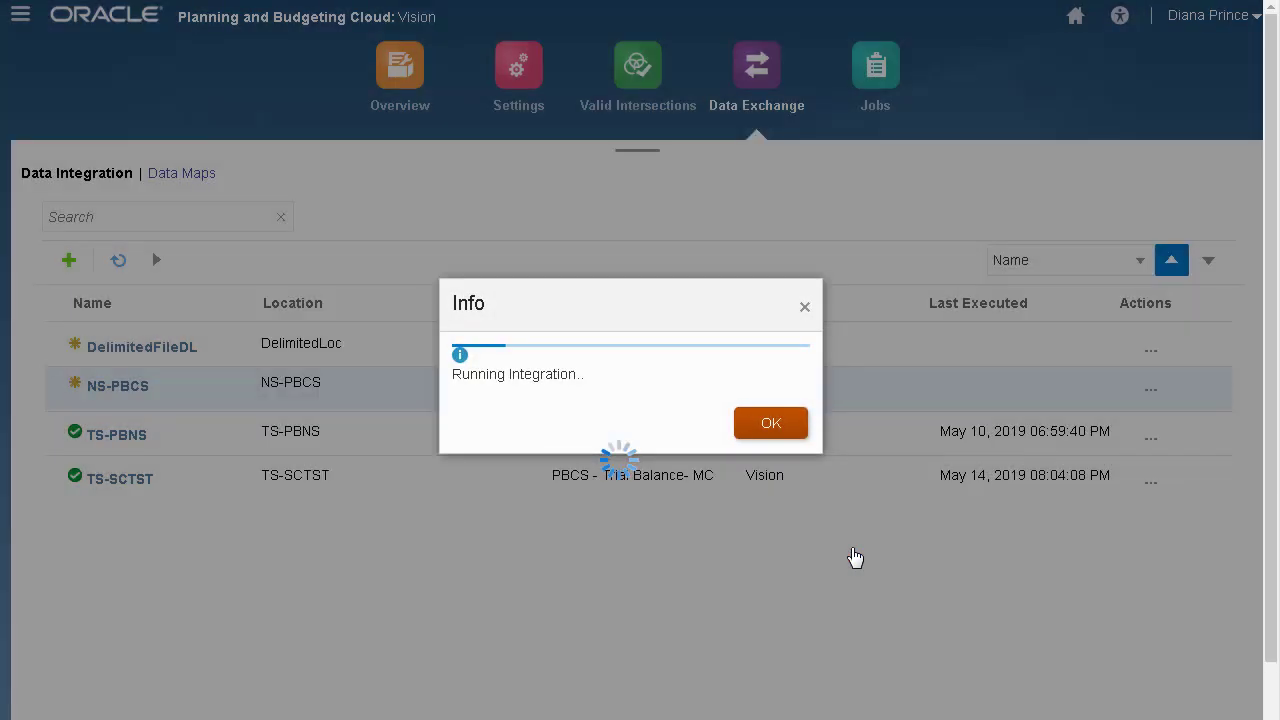
left_click(770, 440)
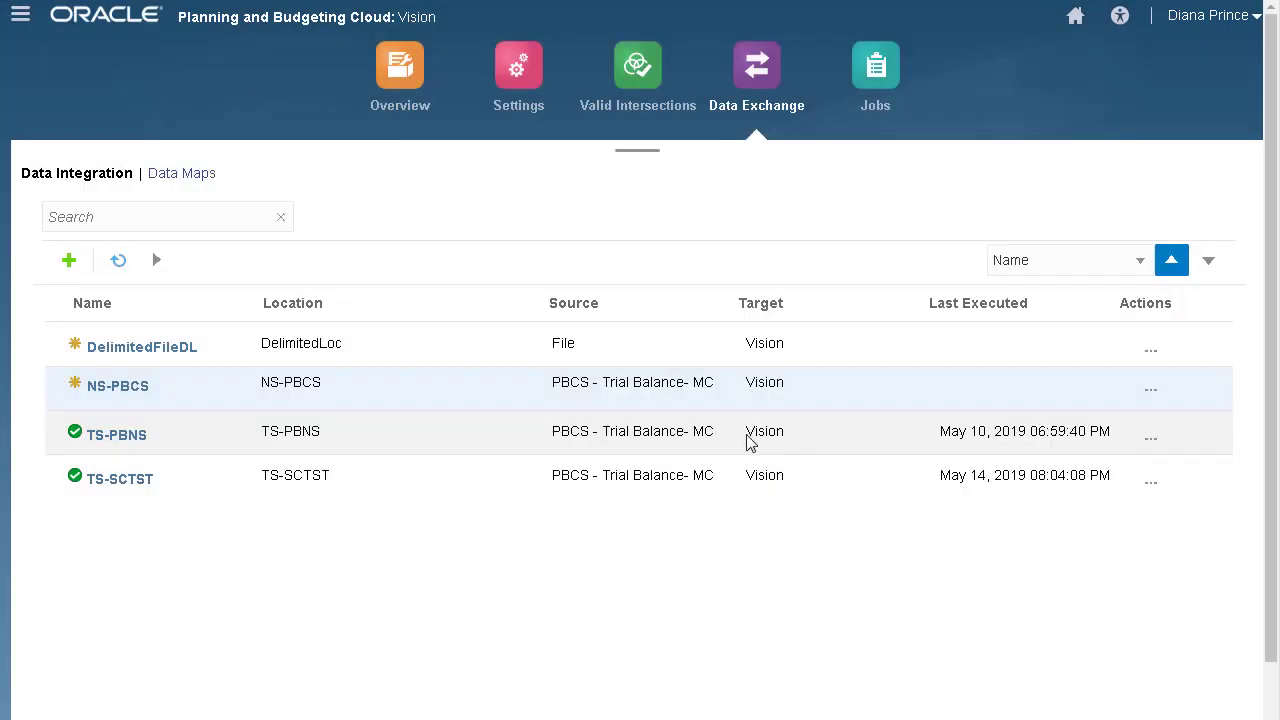
left_click(119, 261)
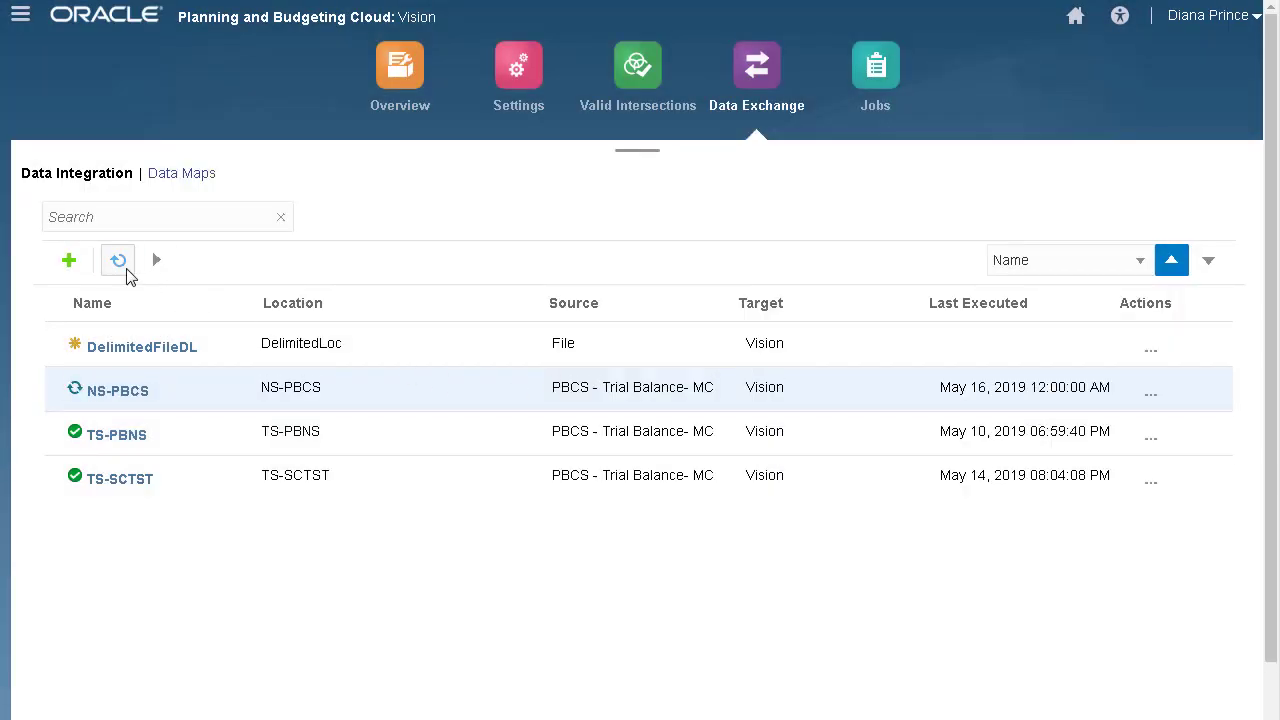
Check the loaded Amount values in the NS-PBCS workbench, then close it.
left_click(1150, 394)
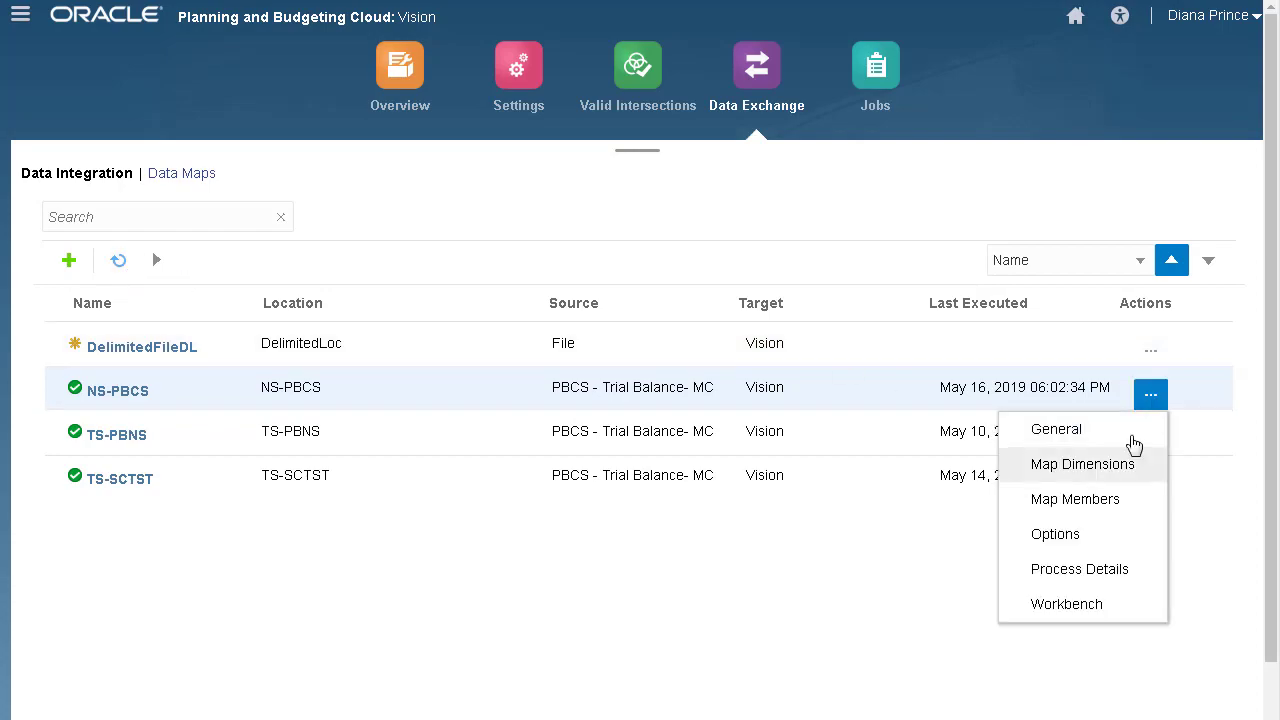
left_click(1049, 600)
left_click_drag(914, 680, 1166, 680)
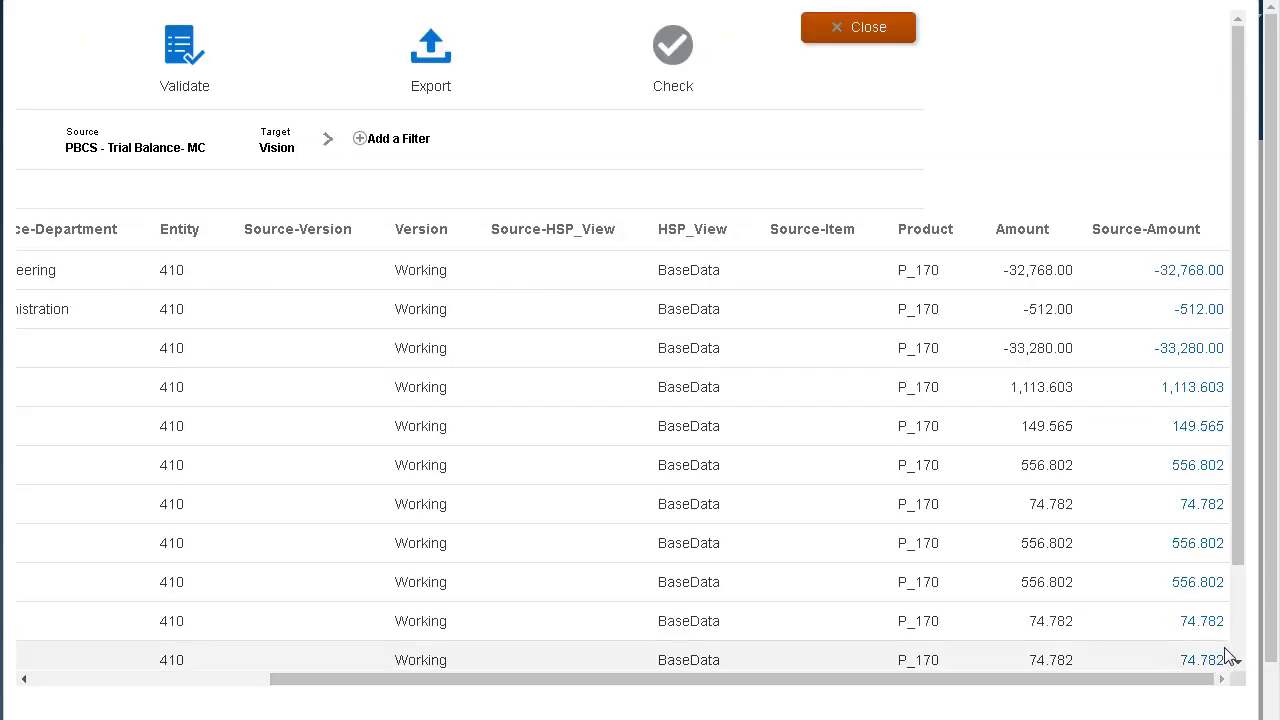
scroll(1240, 648, "down", 2)
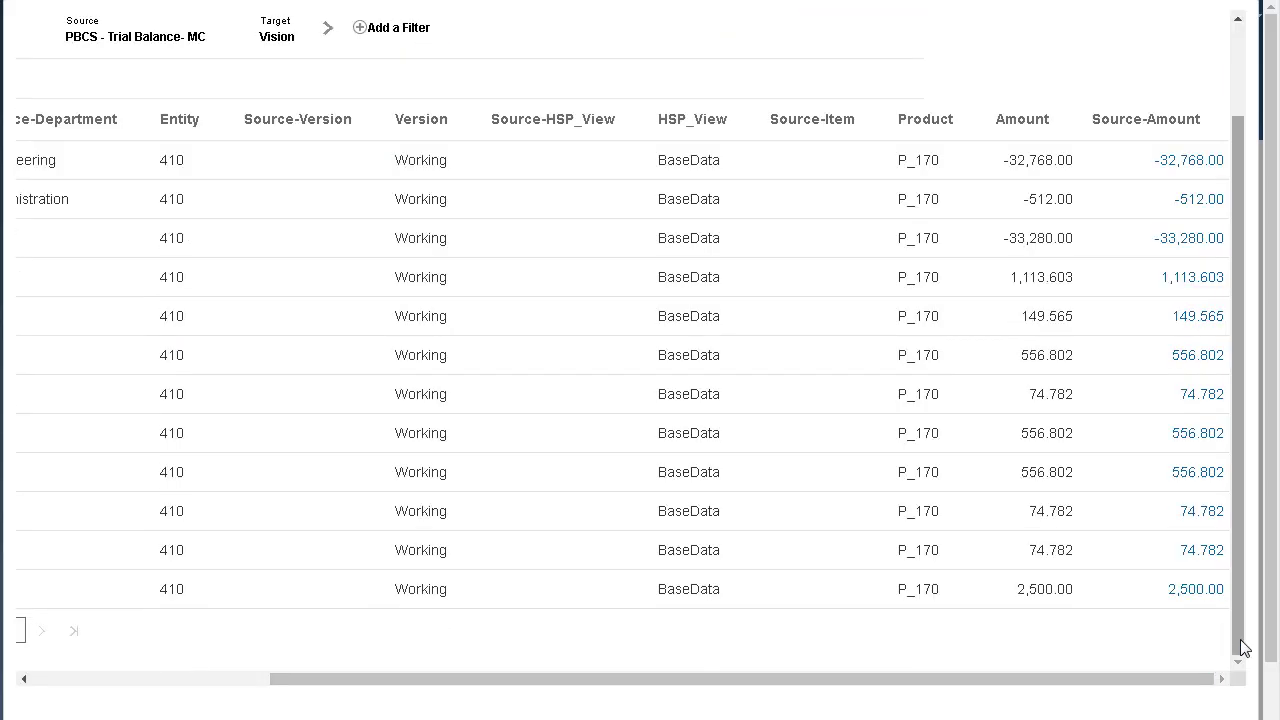
scroll(1243, 640, "up", 3)
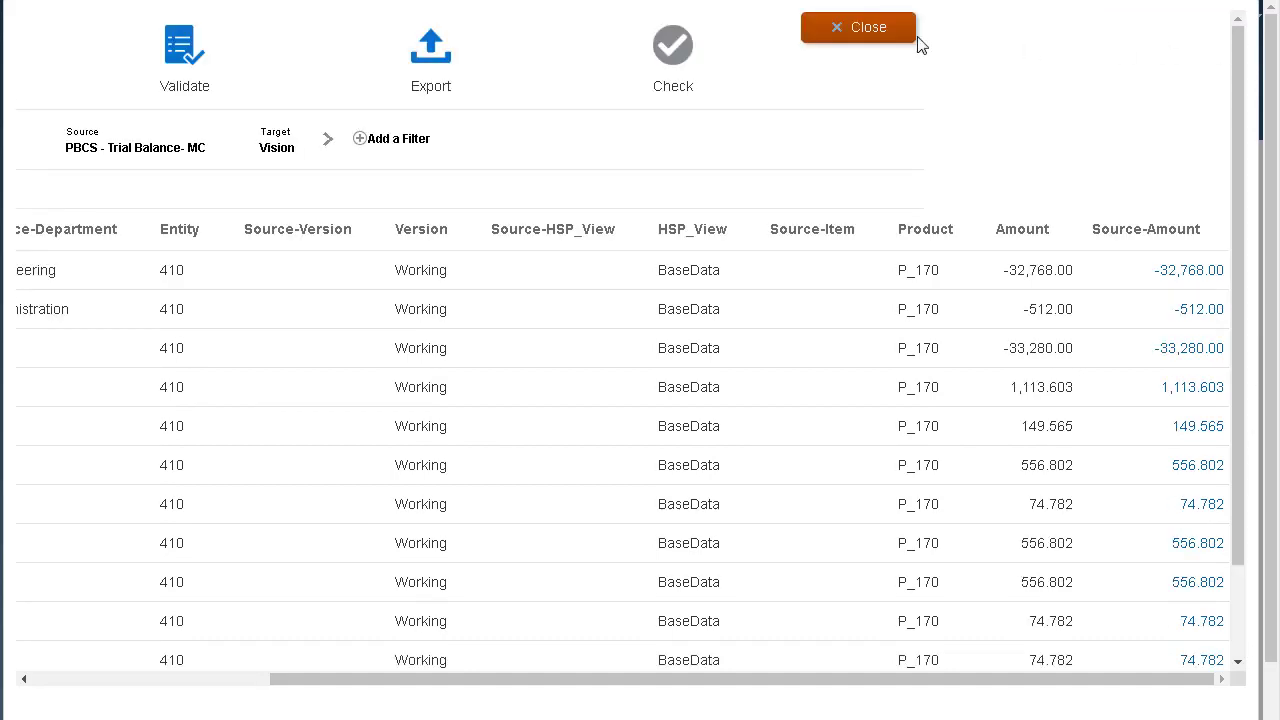
left_click(903, 38)
From the home page, open Financial Plan's Netsuite Integration form to view the loaded Jan account values.
left_click(140, 24)
left_click(811, 240)
left_click(941, 490)
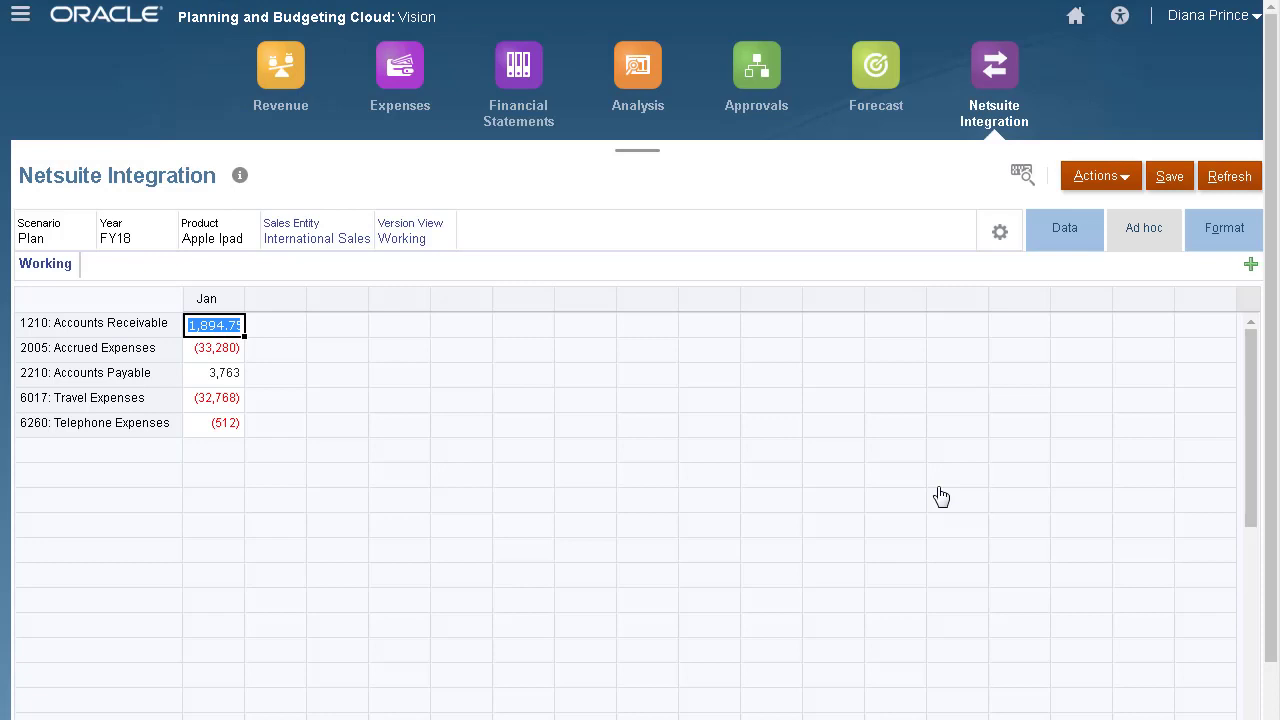